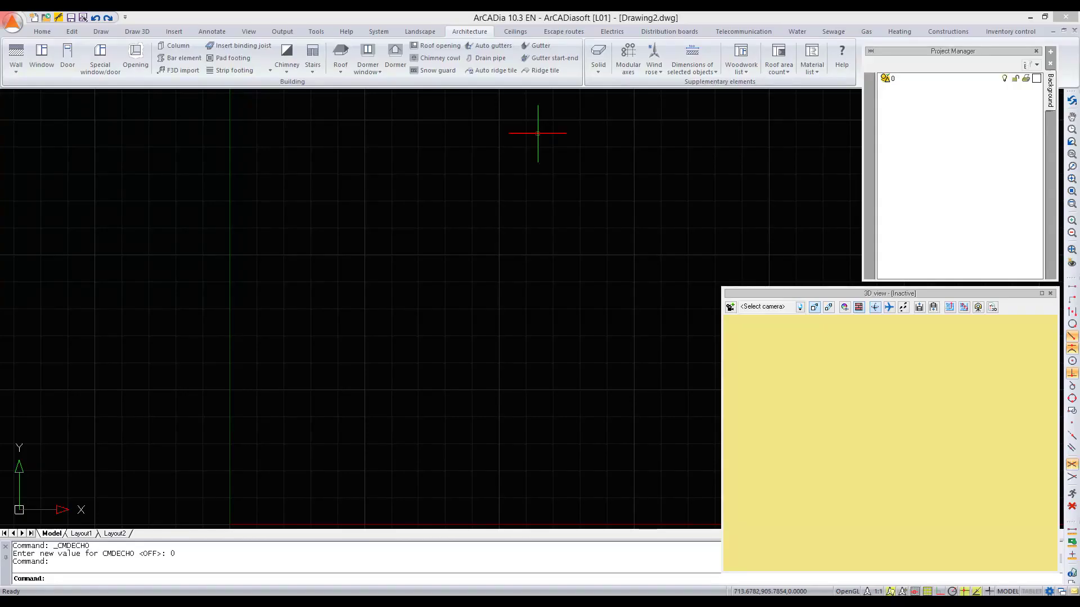
- Insert a new view, start the Wall tool and pick the wall's start point
click(1050, 53)
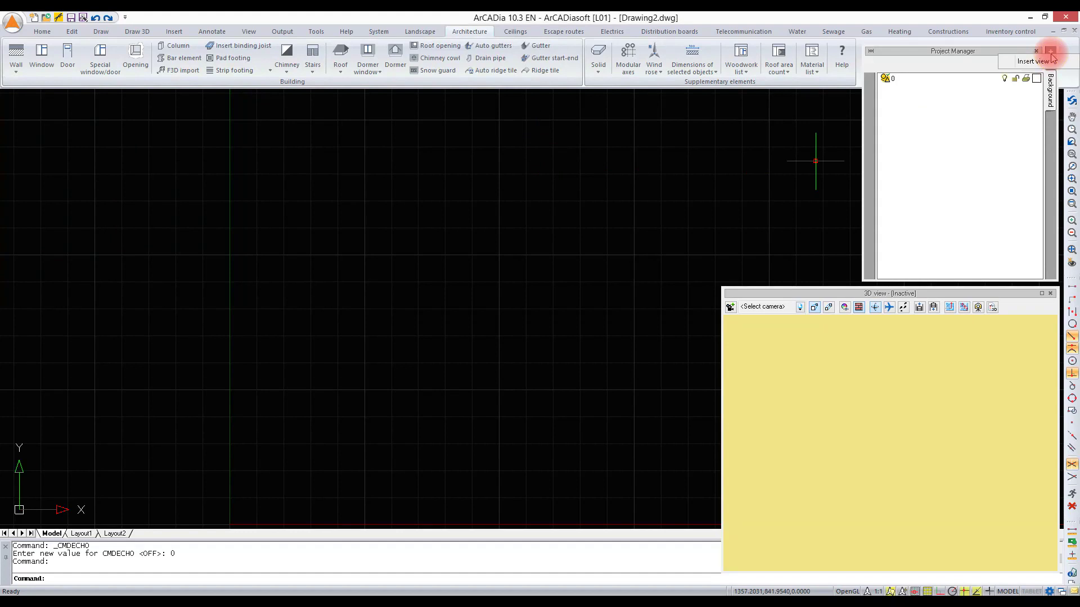
click(1033, 61)
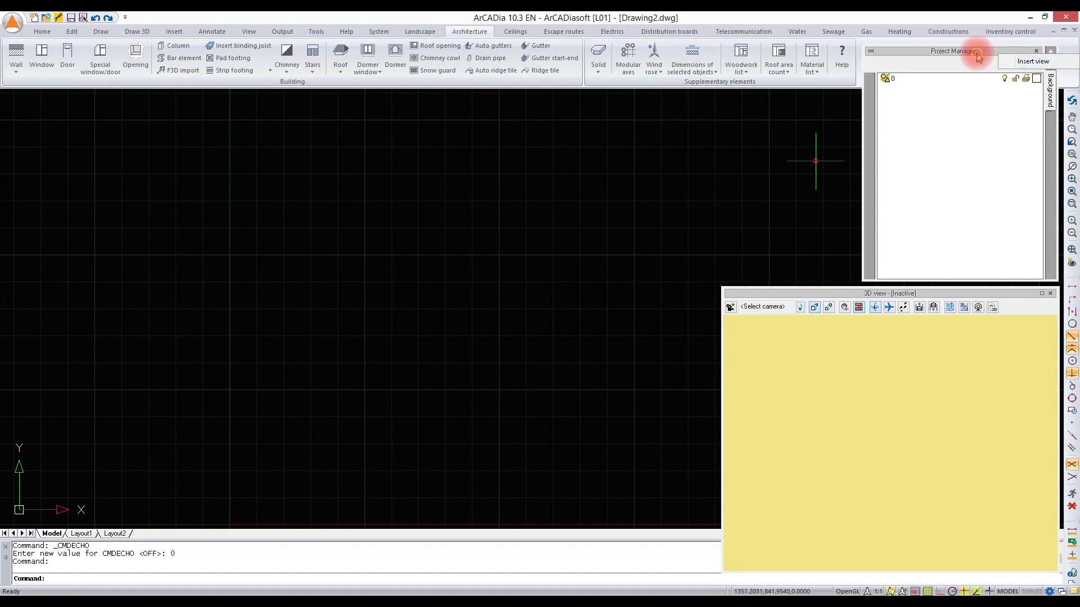
click(15, 53)
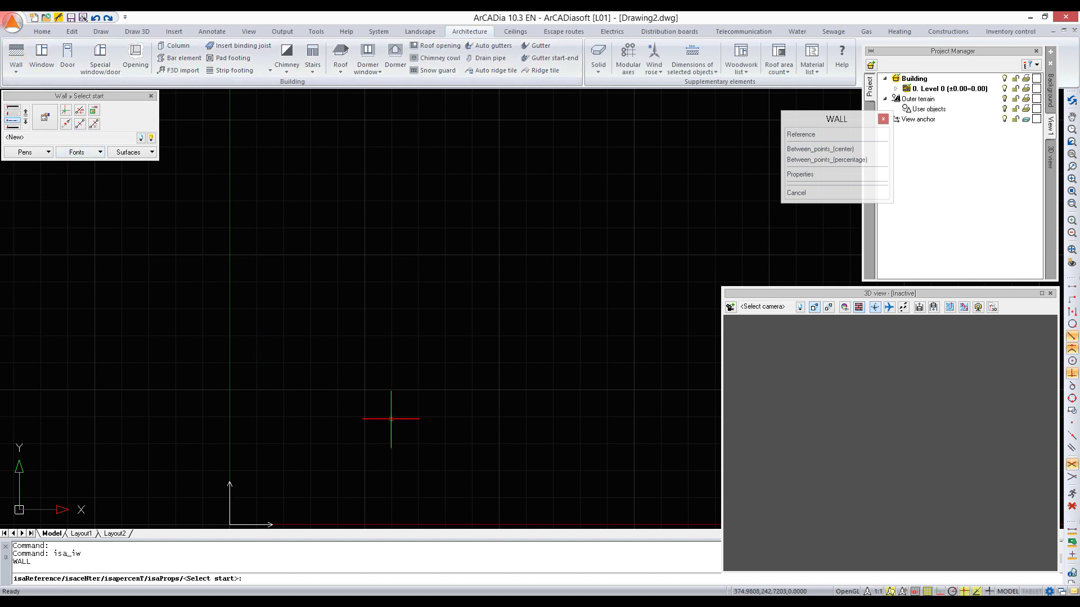
click(290, 388)
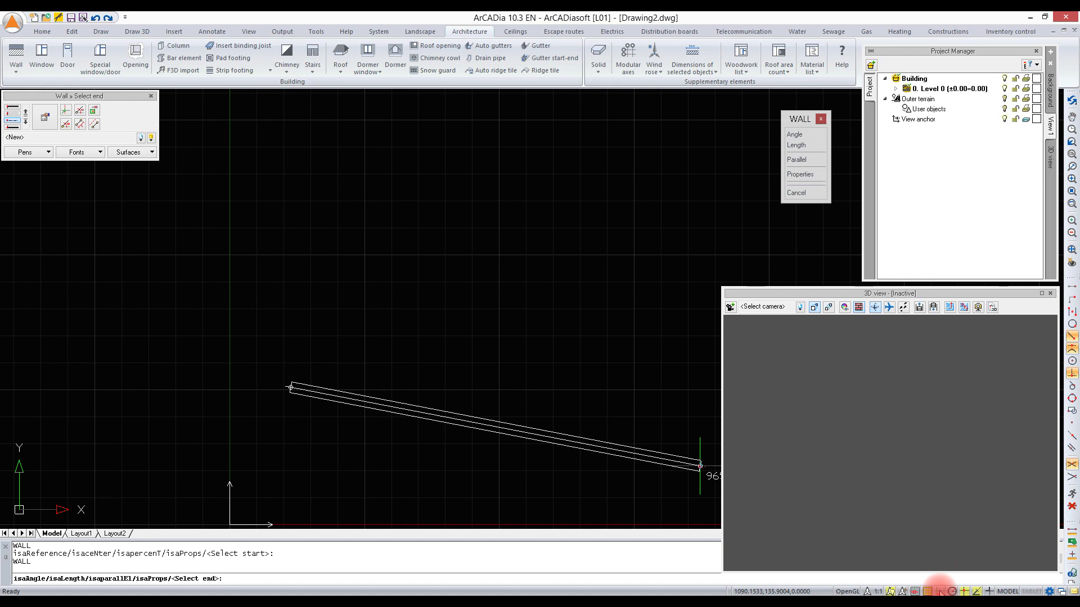
- With ORTHO on, draw a 910 cm horizontal wall and a 920 cm wall rising from it
click(940, 592)
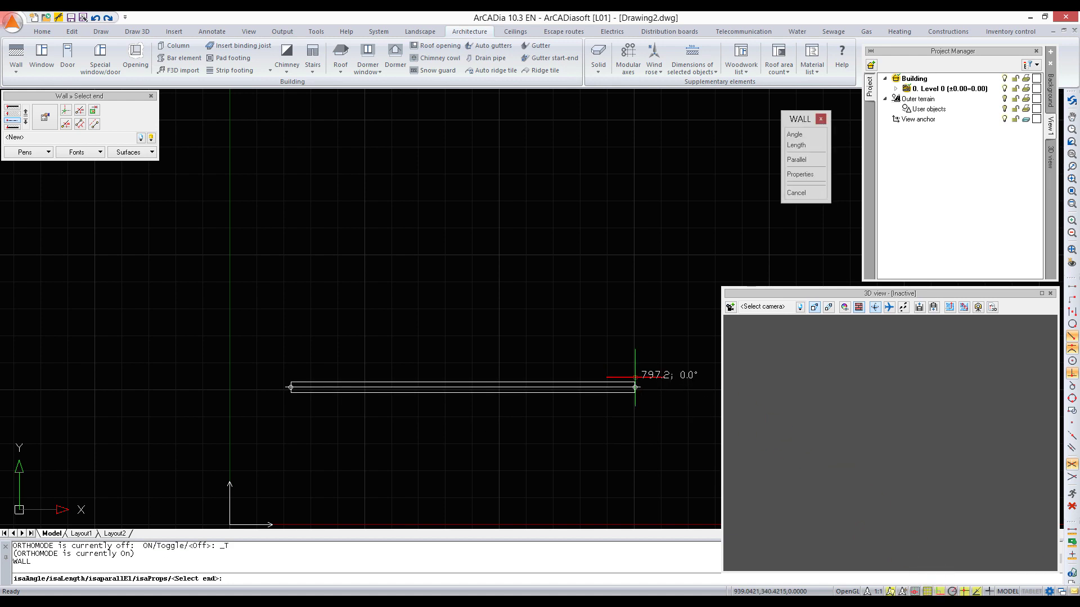
text(910)
key(Return)
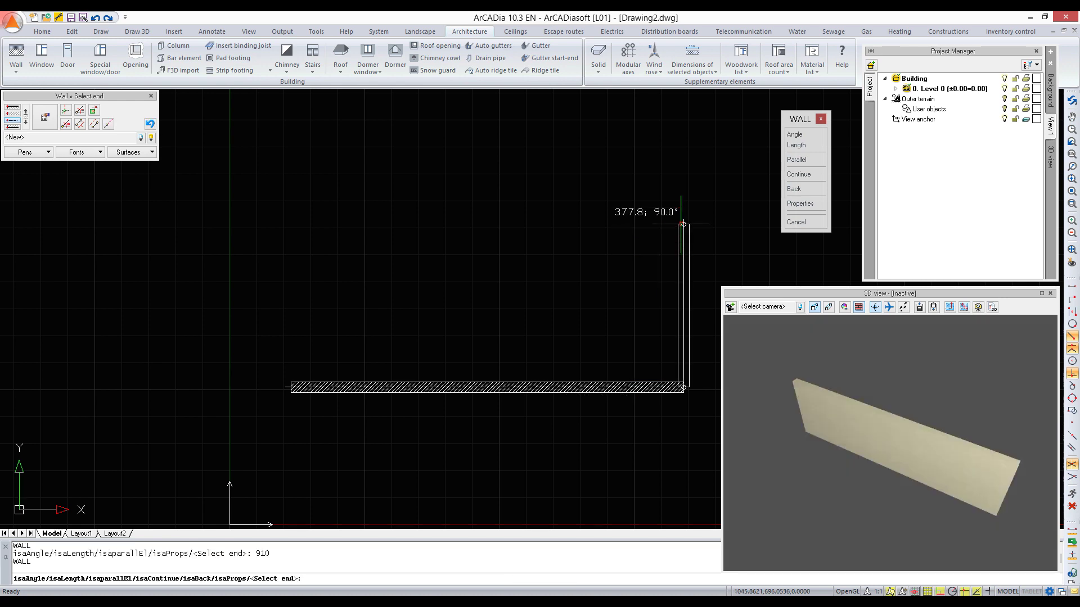
text(920)
key(Return)
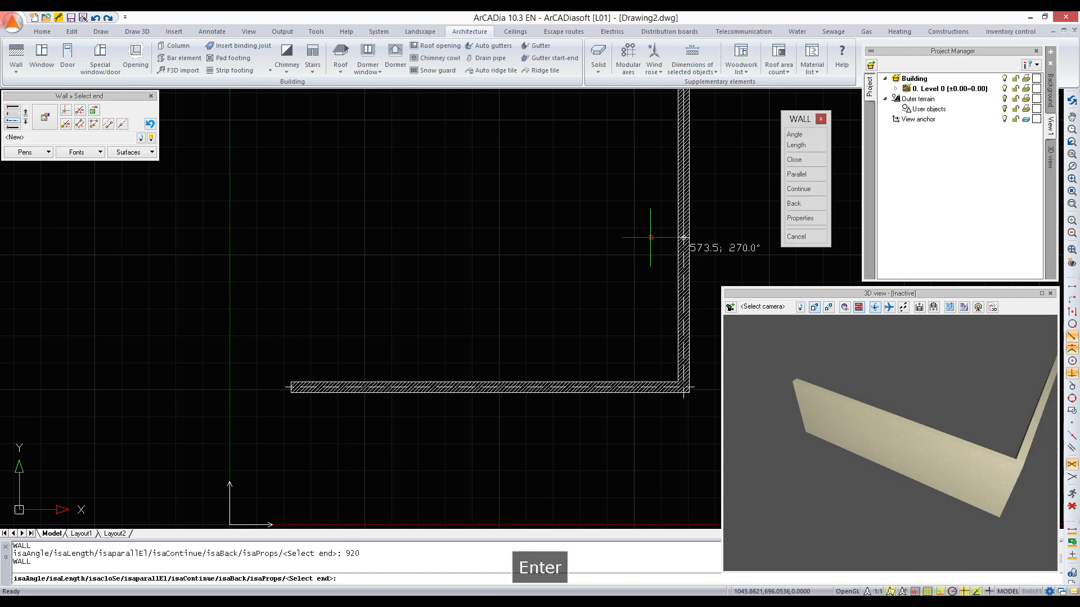
middle_drag(639, 248, 631, 360)
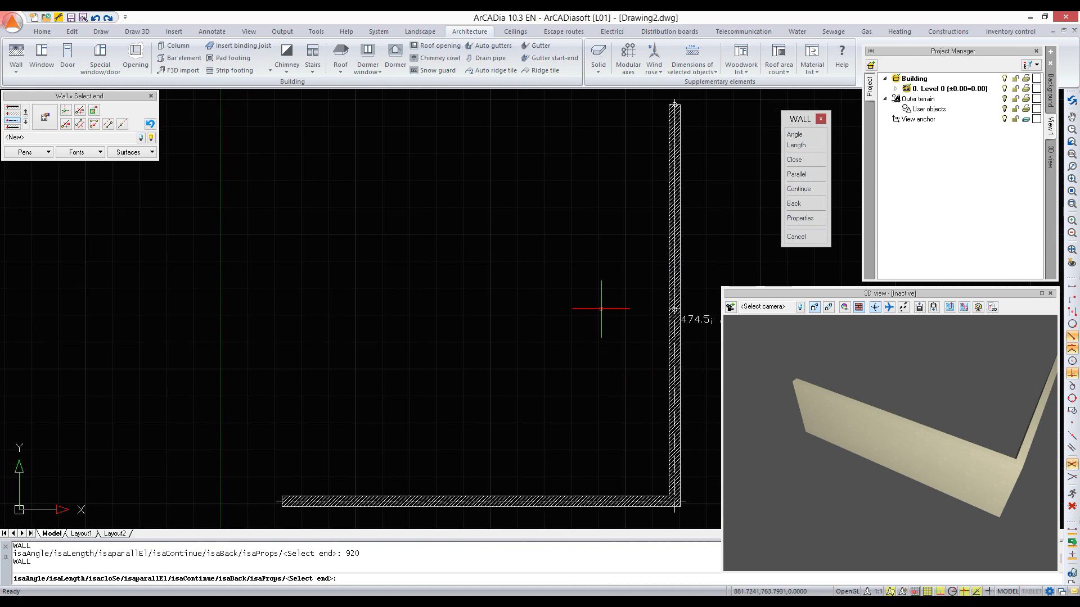
key(Escape)
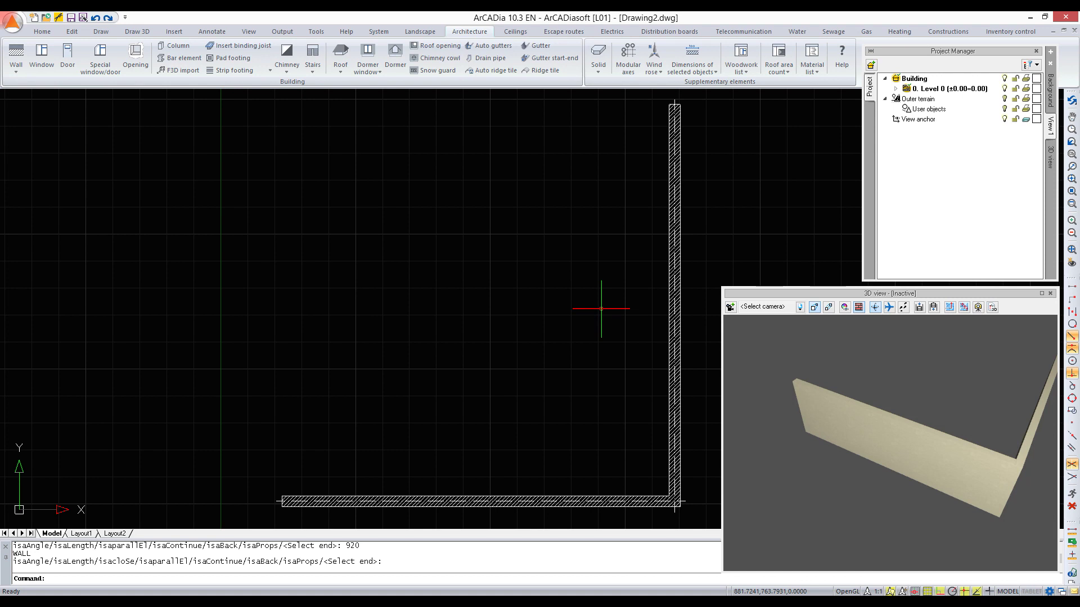
- Open the new wall's properties and add a second 10 cm layer
click(17, 54)
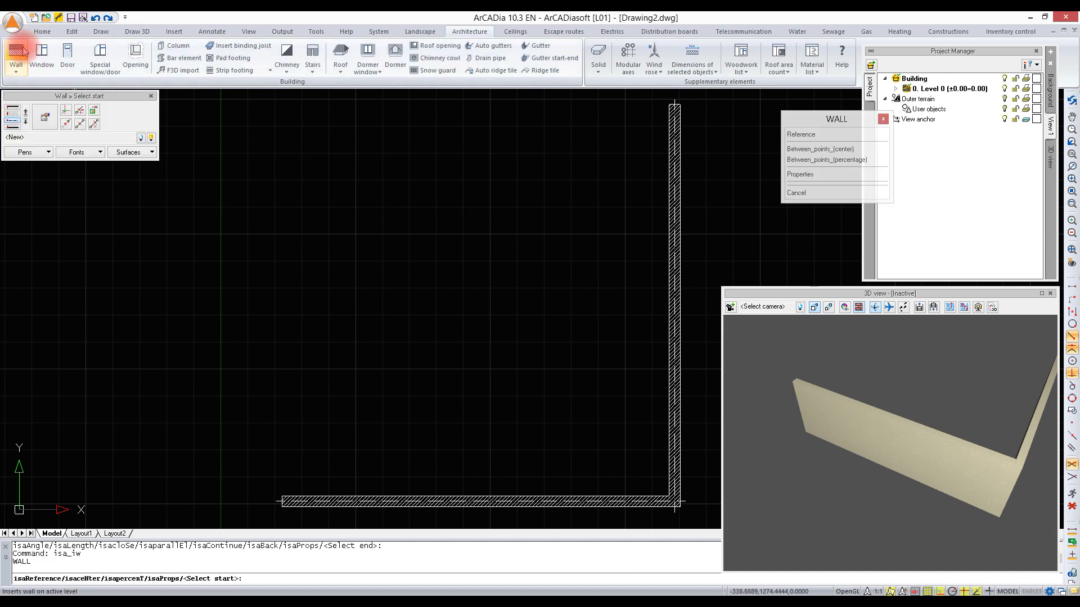
click(46, 118)
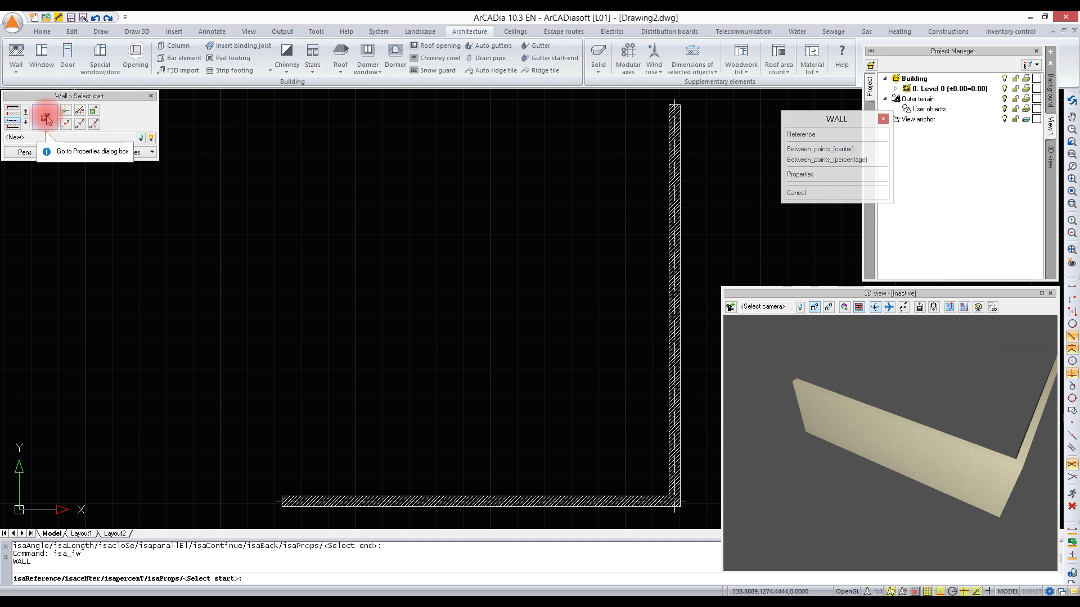
click(45, 118)
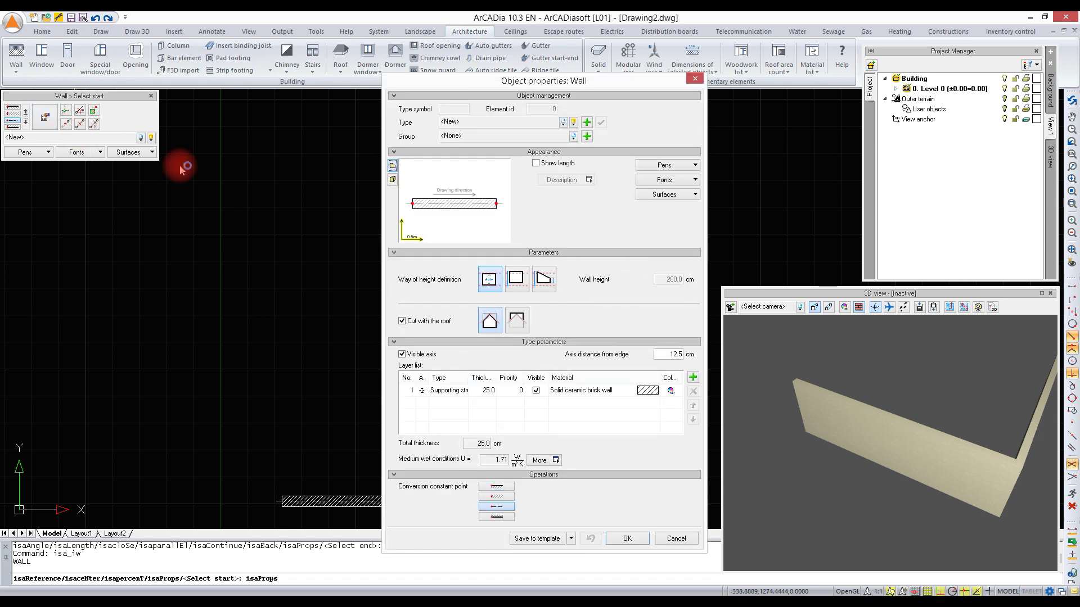
click(693, 377)
click(482, 403)
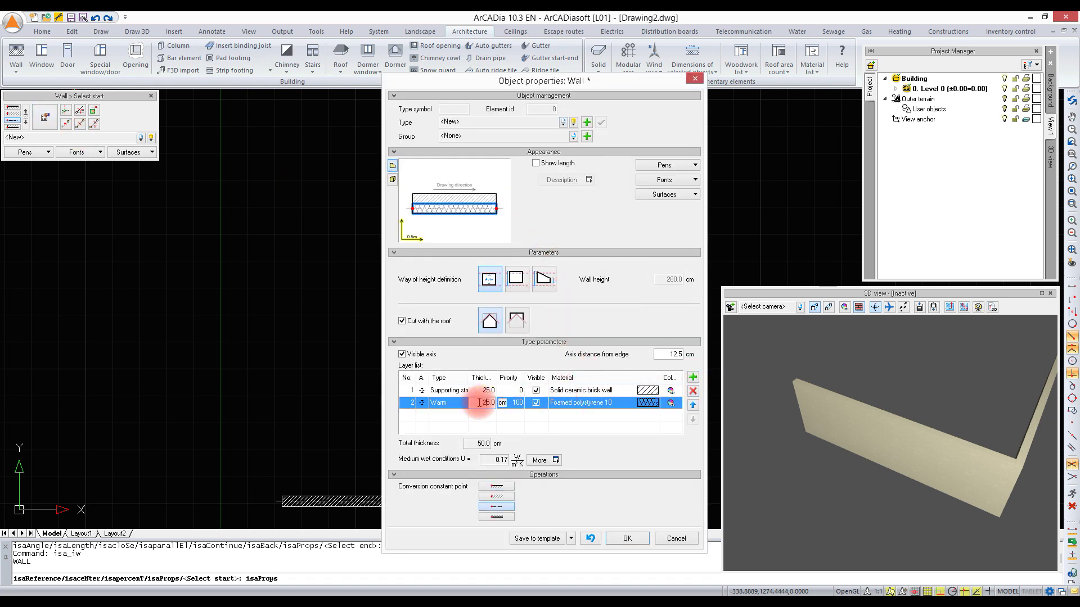
text(10)
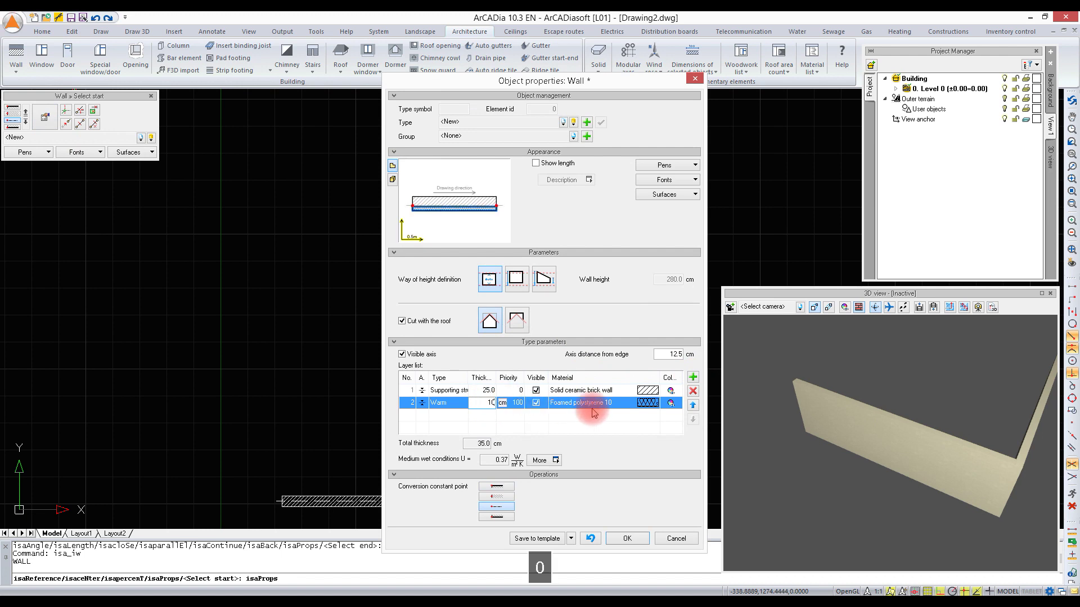
click(689, 406)
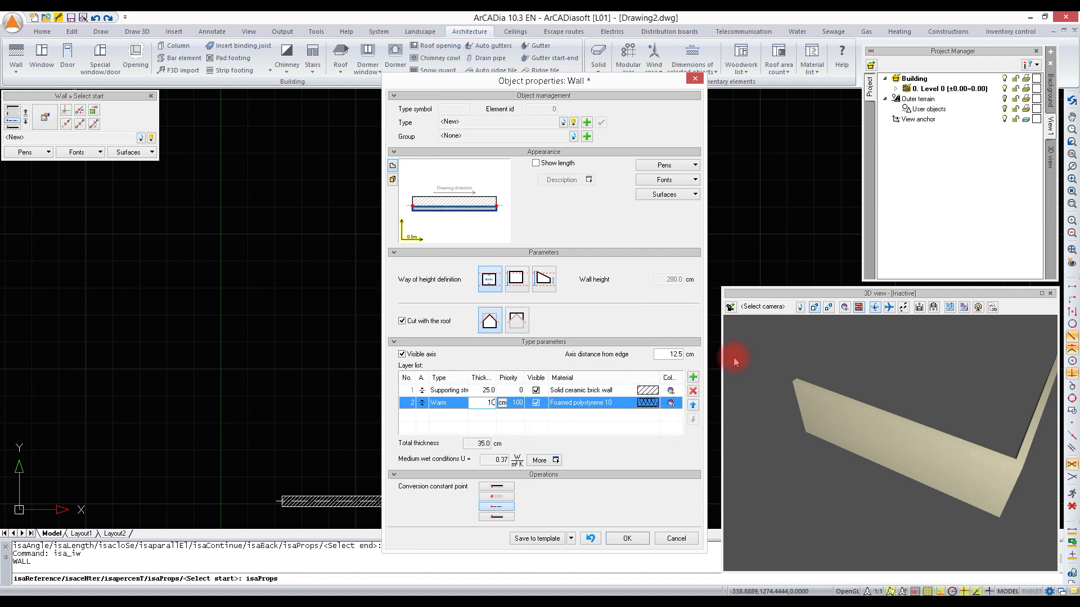
- Add a third layer of Solid ceramic brick wall, 12 cm thick
click(694, 377)
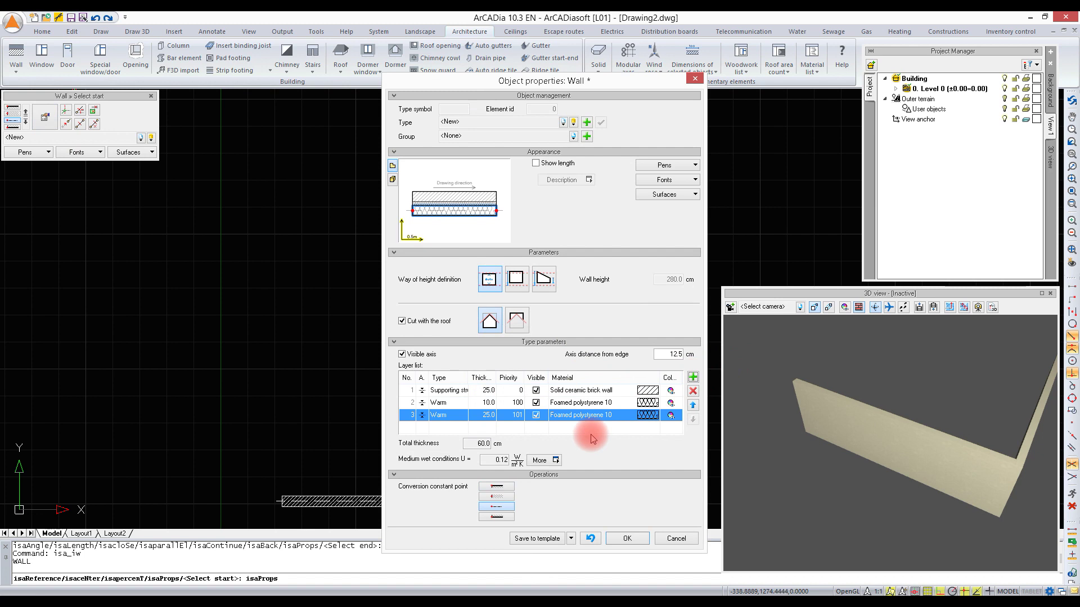
click(611, 416)
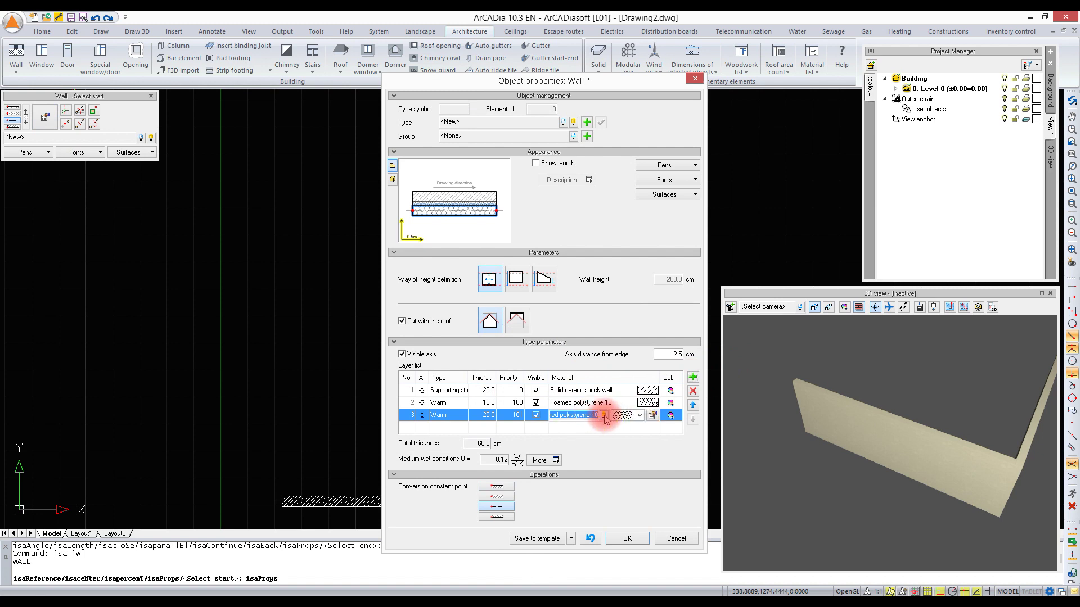
click(613, 415)
text(sol)
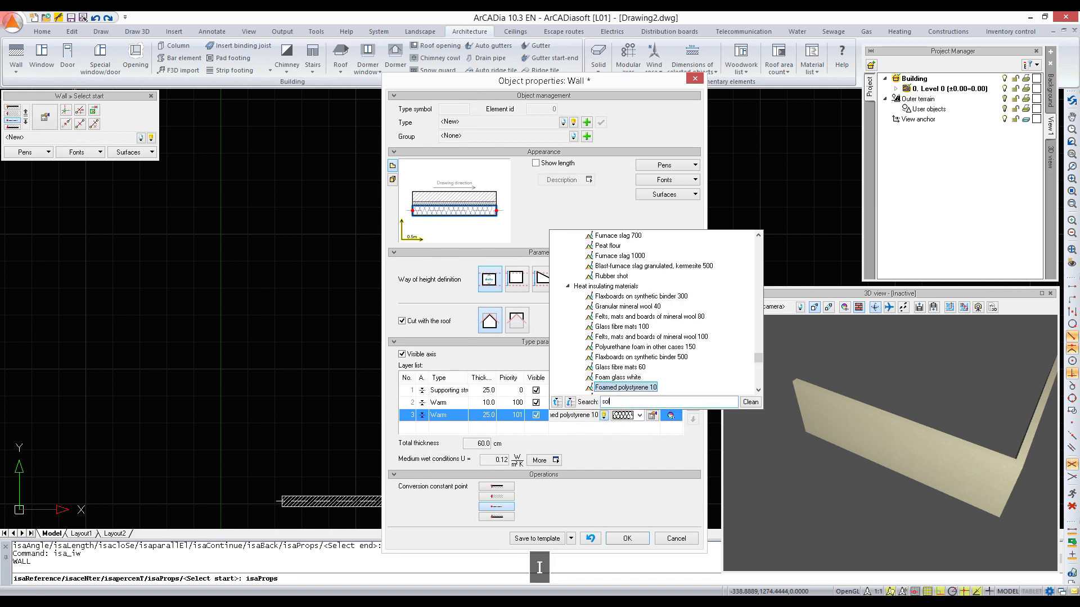
text(id)
click(622, 297)
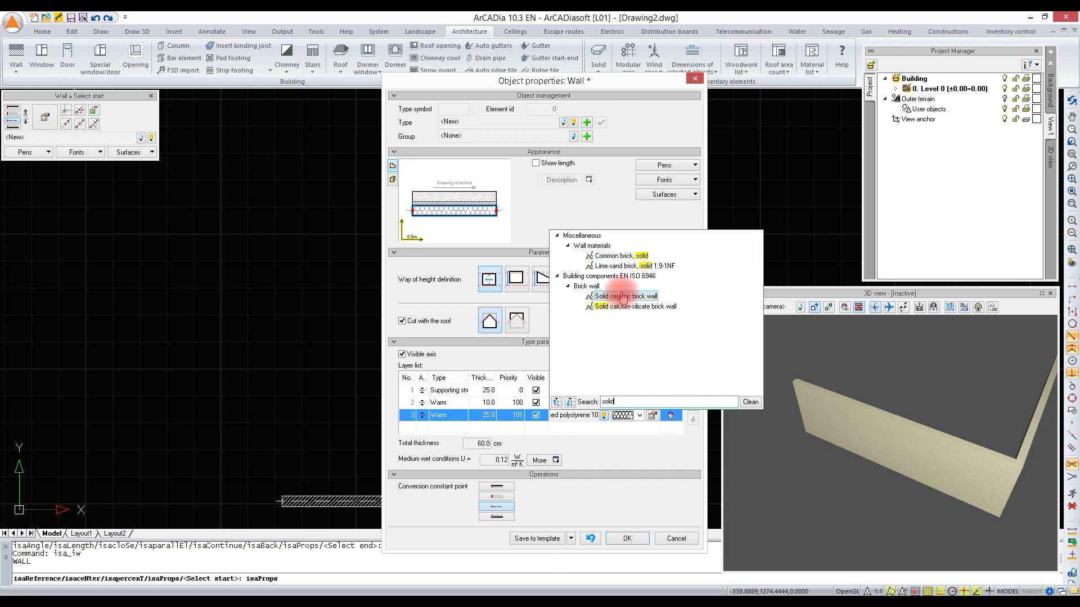
click(622, 297)
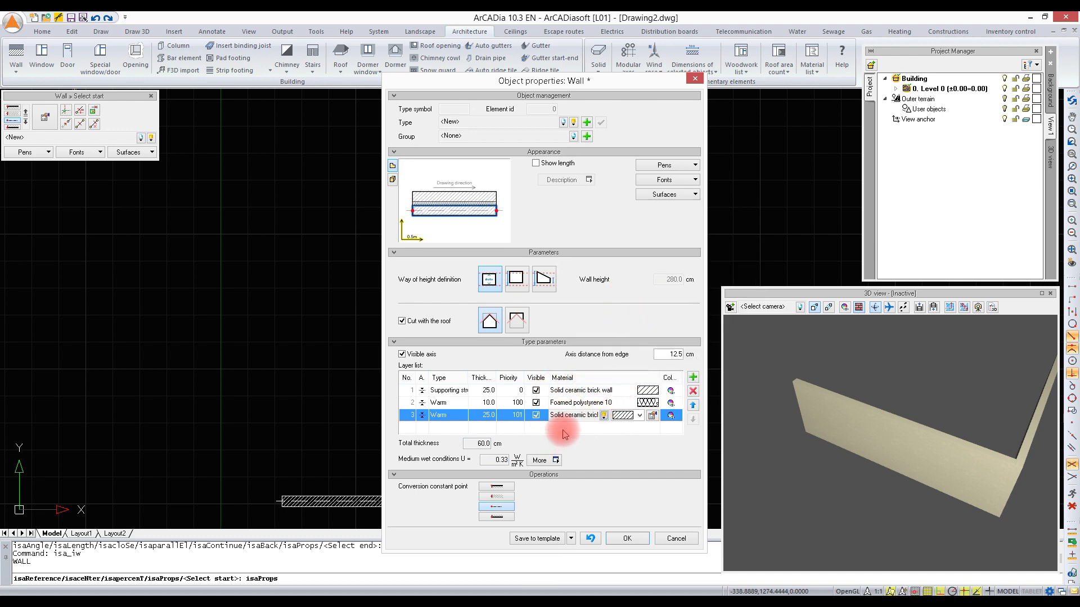
click(497, 422)
text(12)
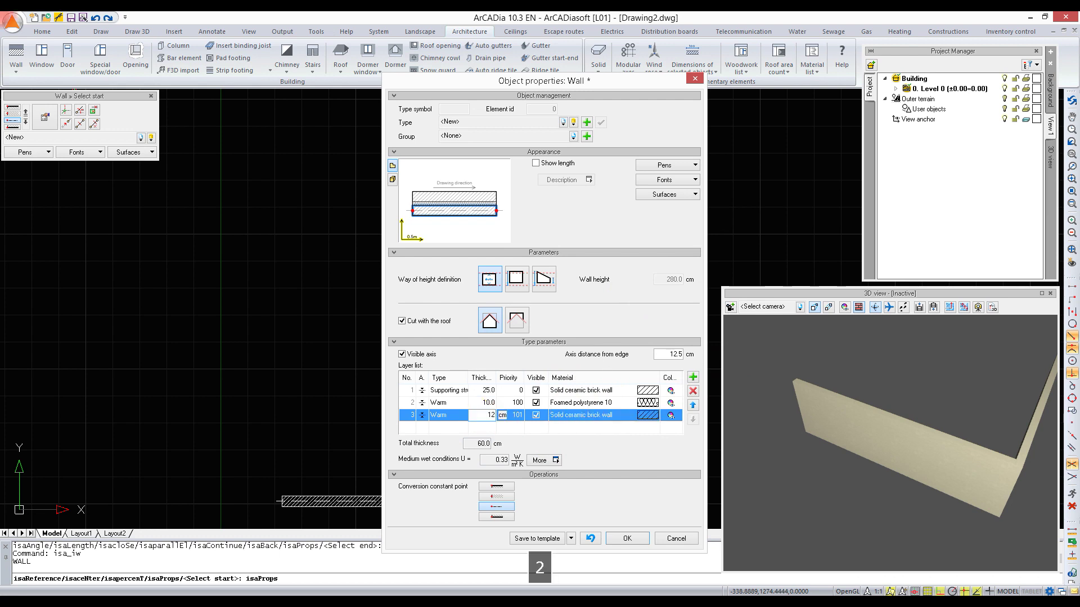
click(537, 428)
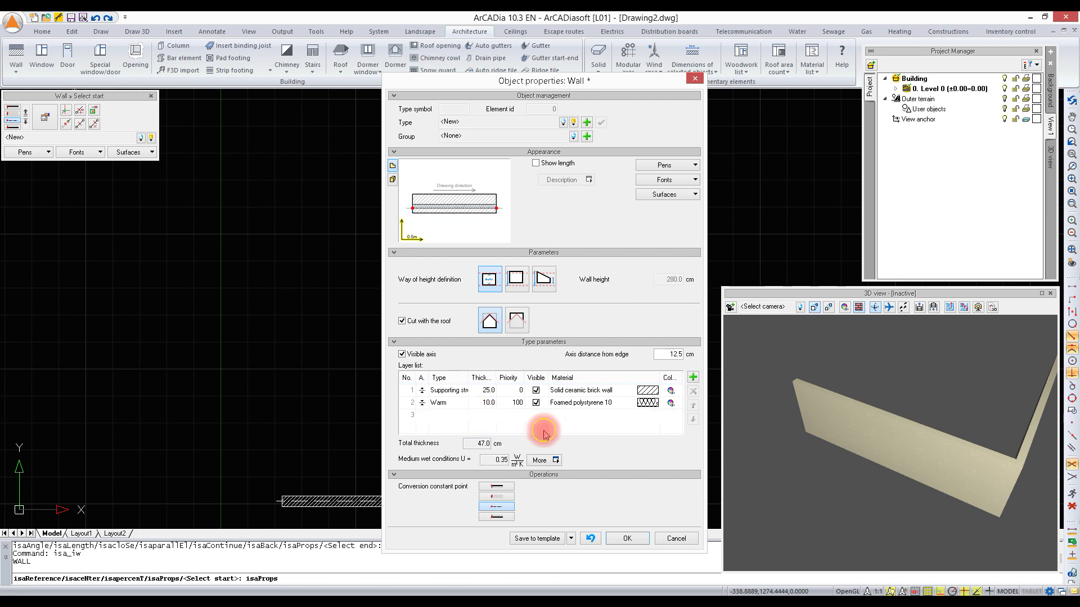
click(437, 387)
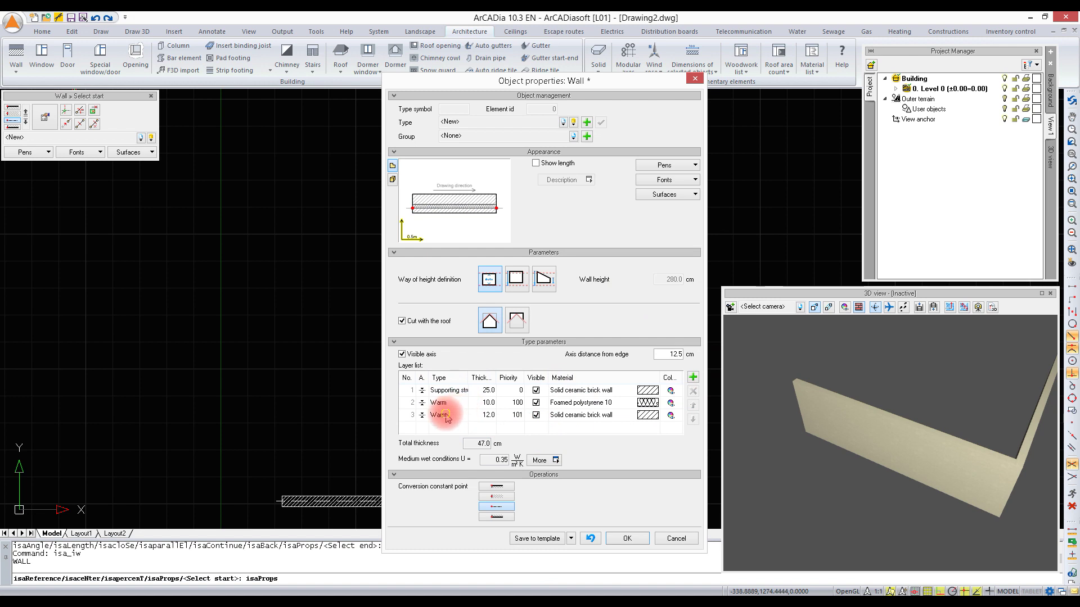
- Make layer 3 Standard and set the wall axis on the supporting layer, 34.5 cm from the edge
click(464, 415)
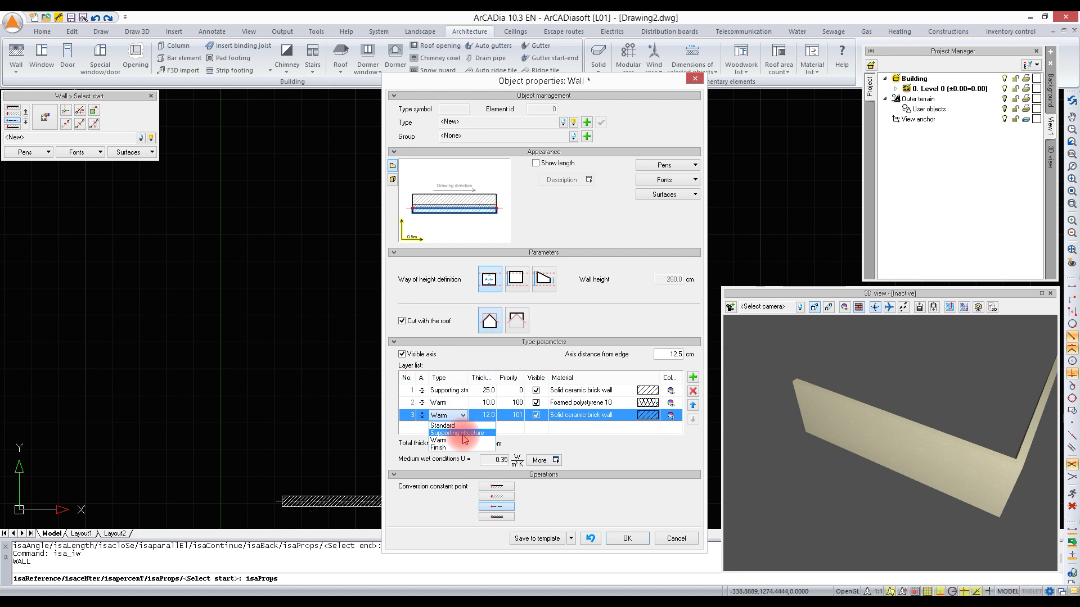
click(466, 427)
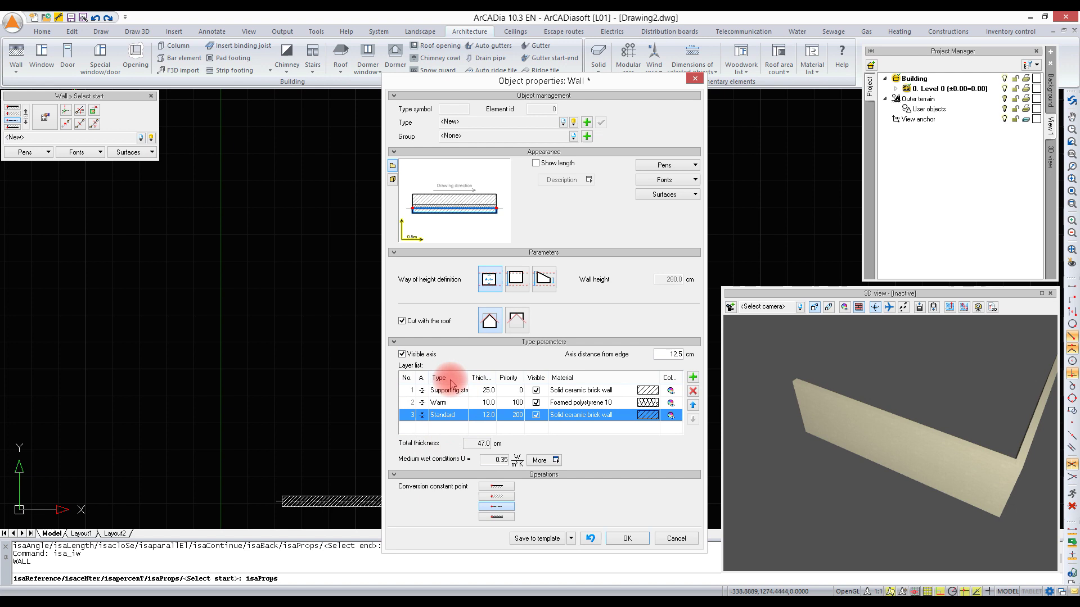
mouse_move(426, 186)
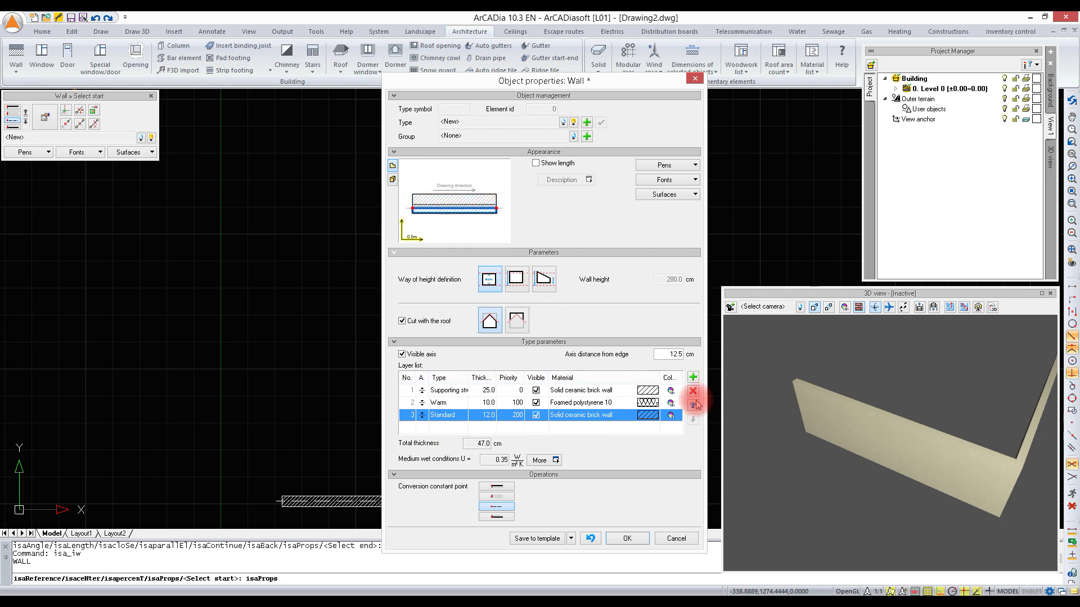
double_click(673, 354)
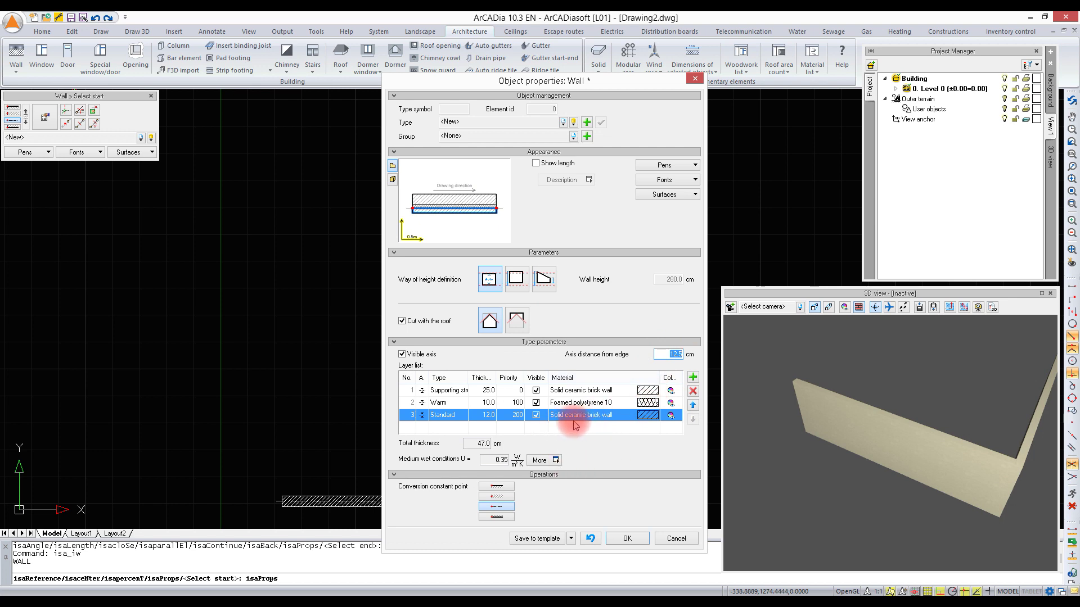
click(666, 354)
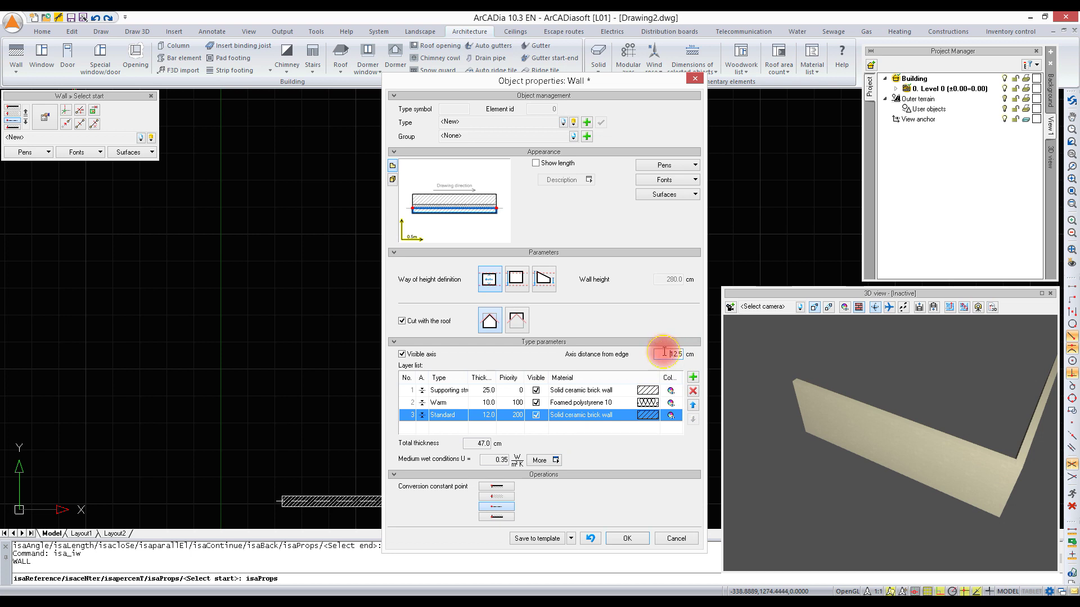
click(432, 208)
click(441, 201)
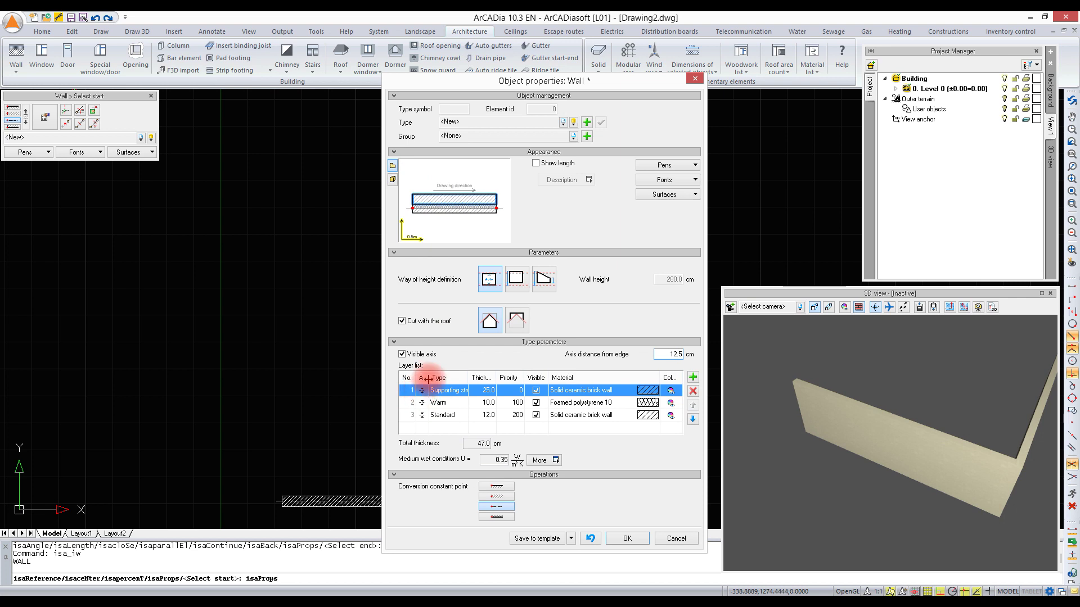
drag(429, 378, 433, 378)
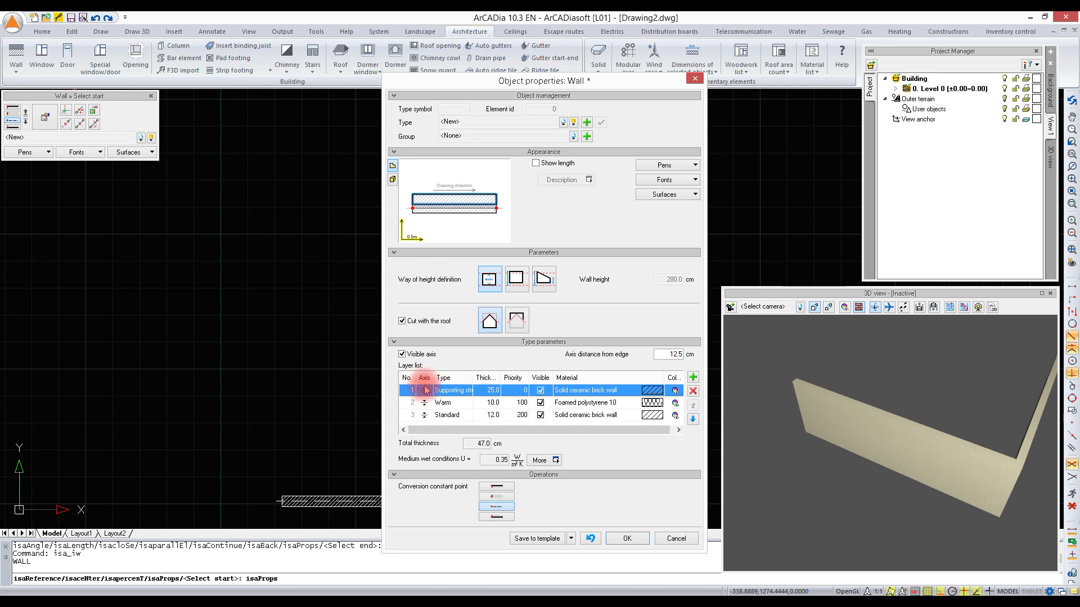
click(425, 395)
click(425, 392)
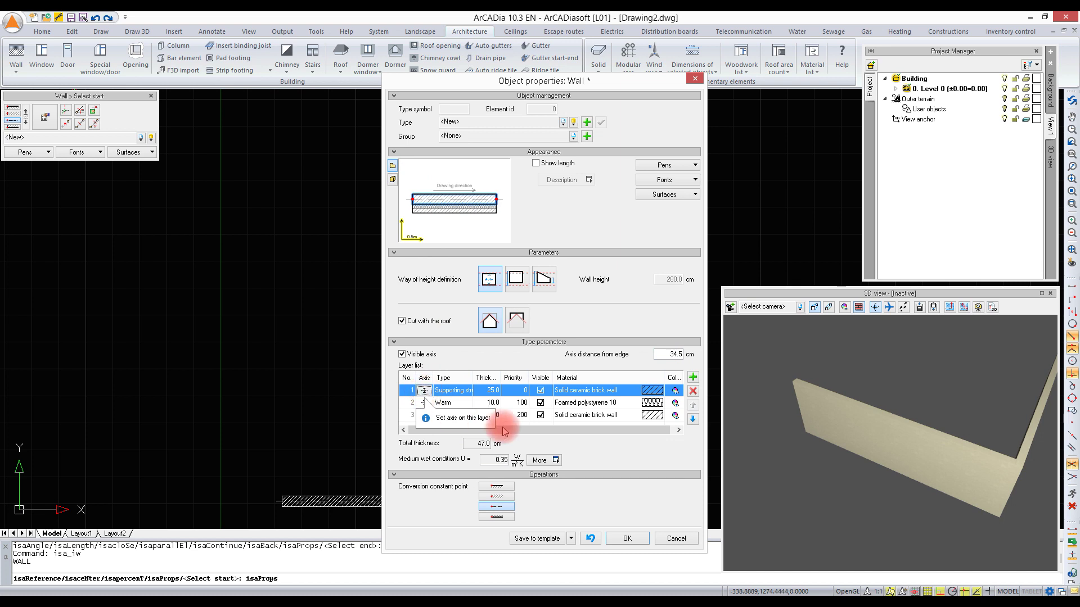
- Save the build-up as a project library wall type 'Wall 47 cm' with symbol S1
click(586, 122)
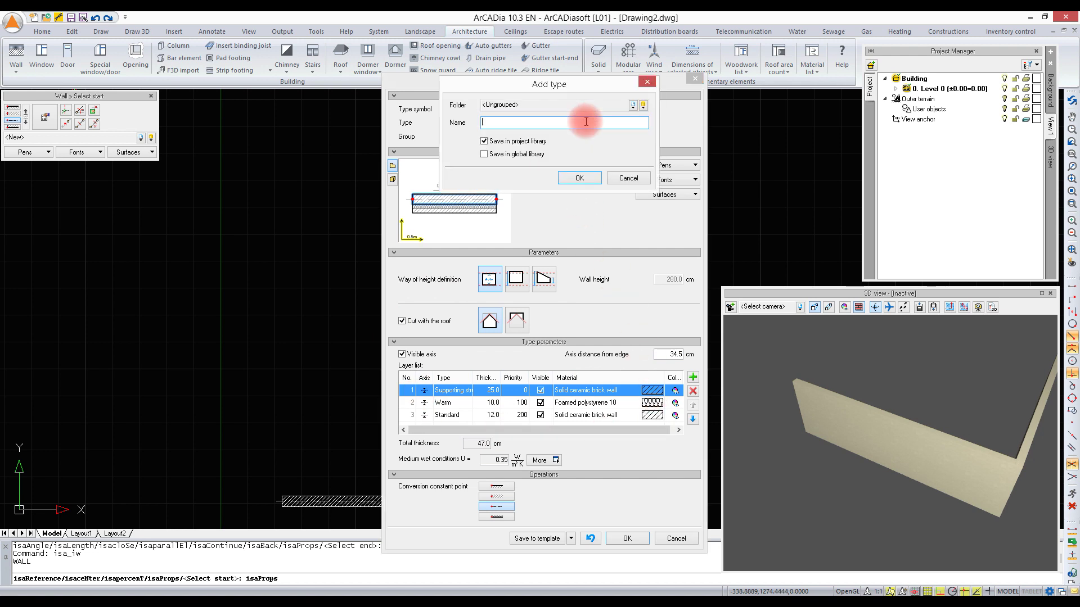
text(W)
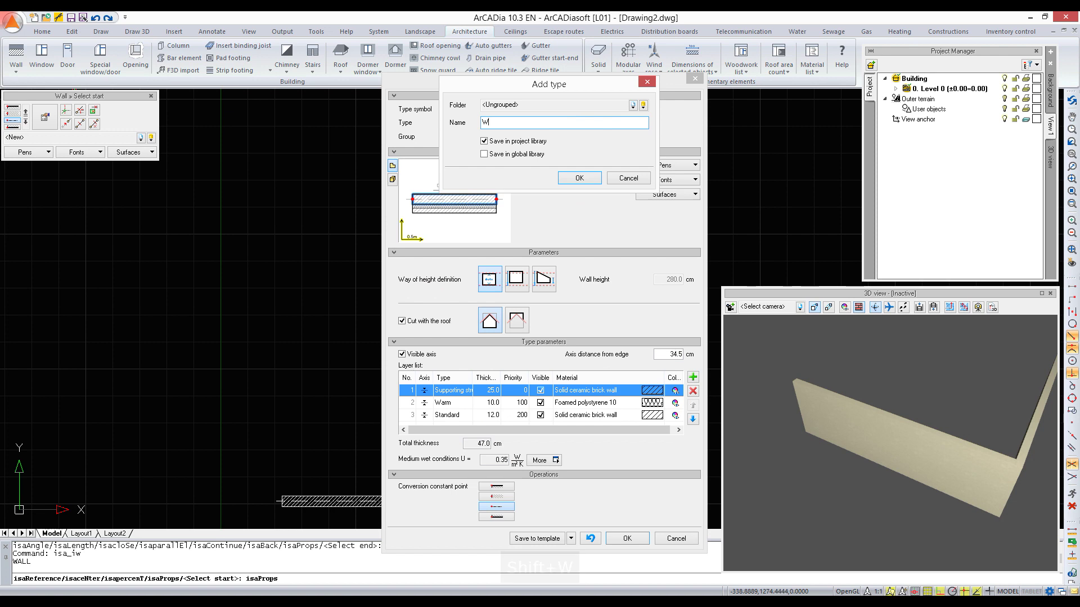
text(all)
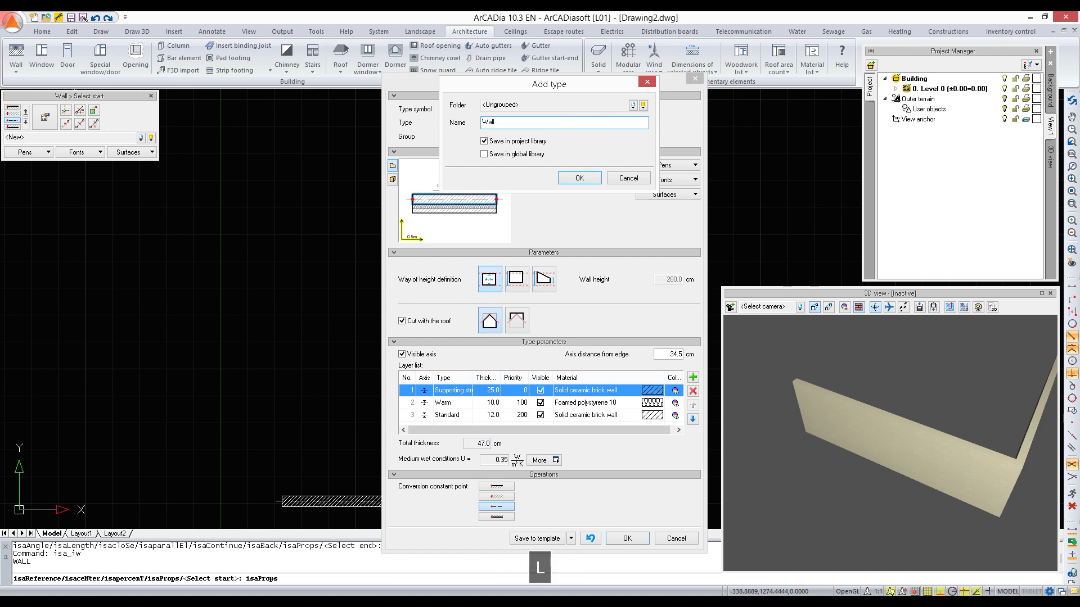
text( 47 cm)
drag(571, 88, 579, 122)
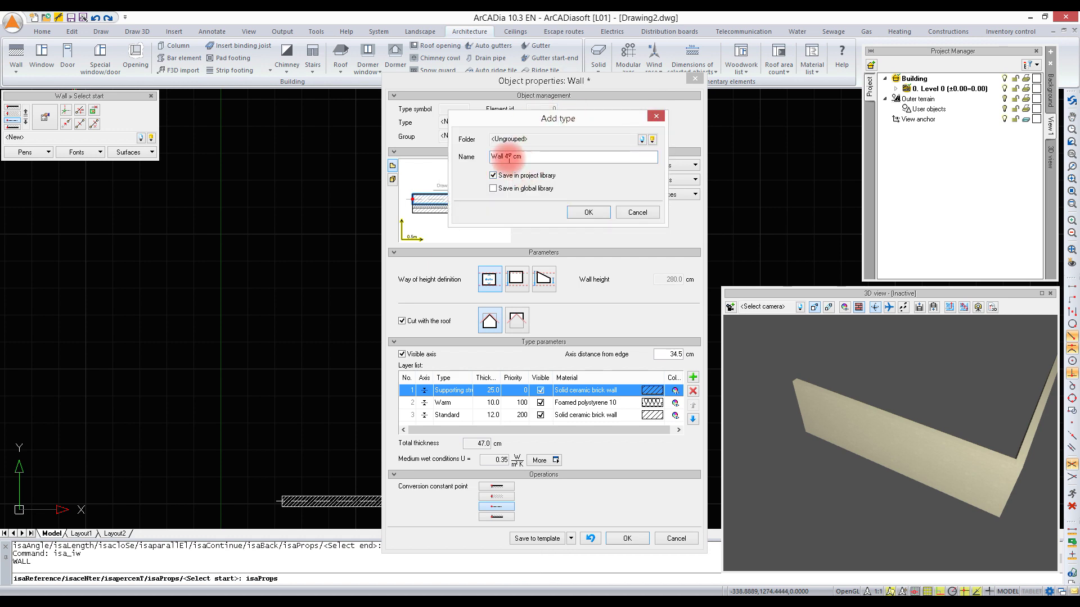
drag(543, 156, 470, 150)
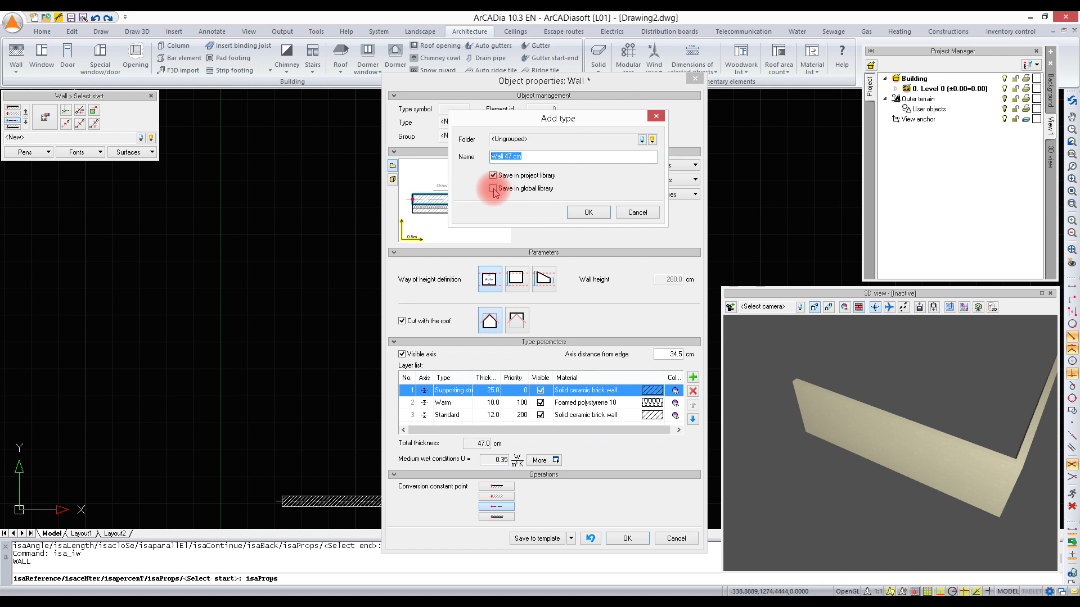
click(587, 212)
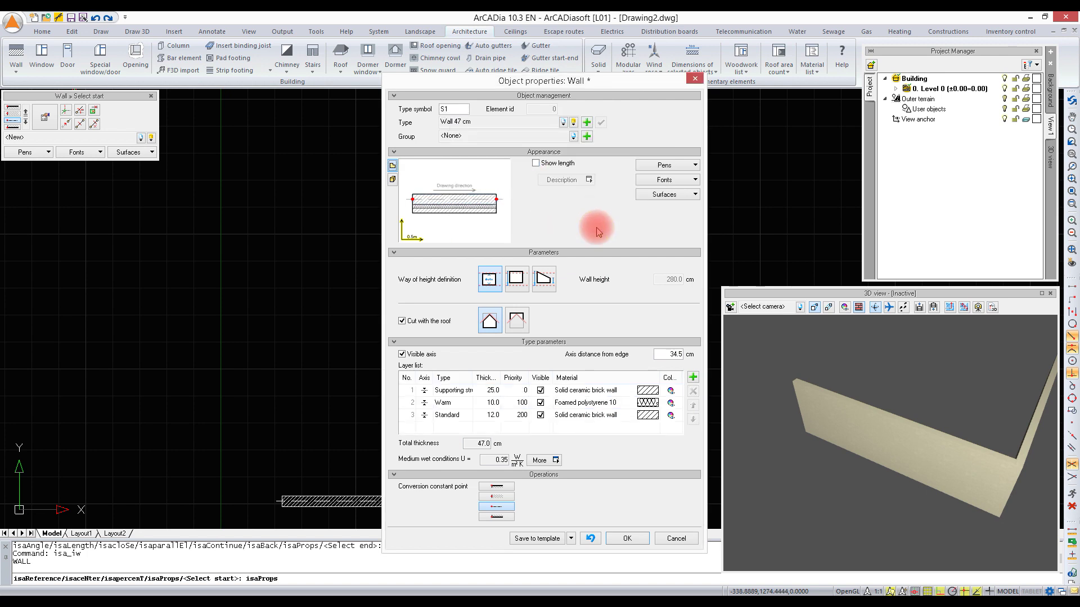
- Draw the top and left Wall 47 cm walls from the 920 cm wall's top end, closing the room
click(626, 538)
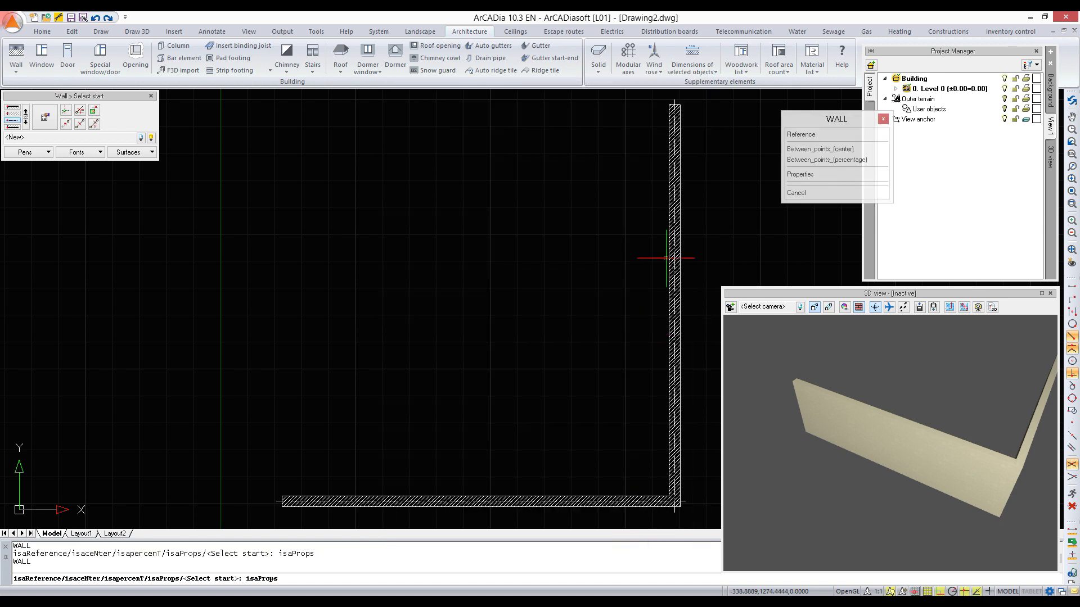
scroll(678, 210, up, 2)
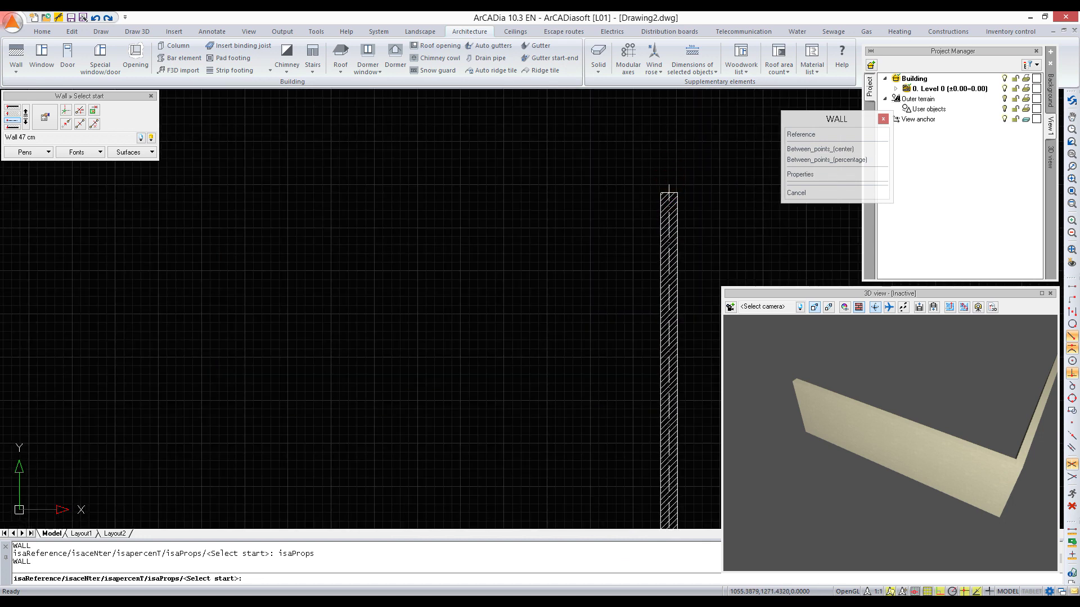
click(668, 193)
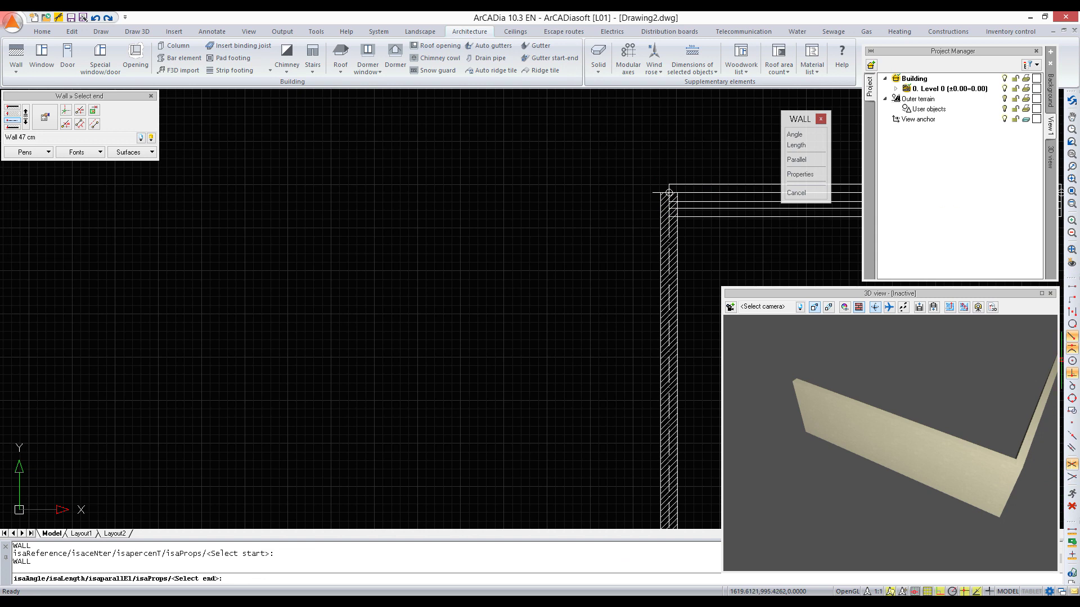
click(98, 32)
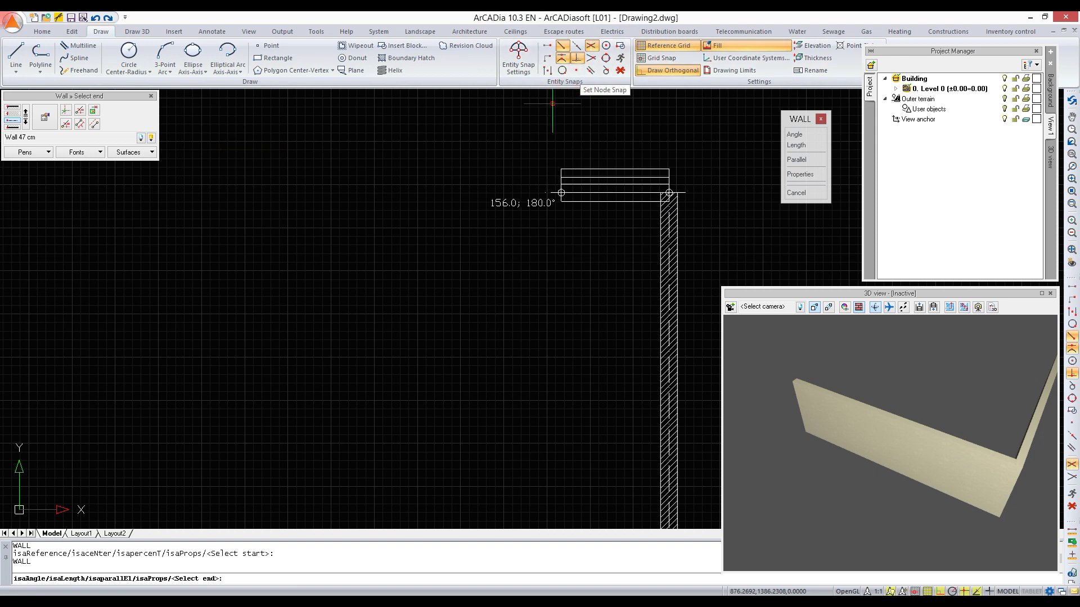
scroll(475, 166, down, 3)
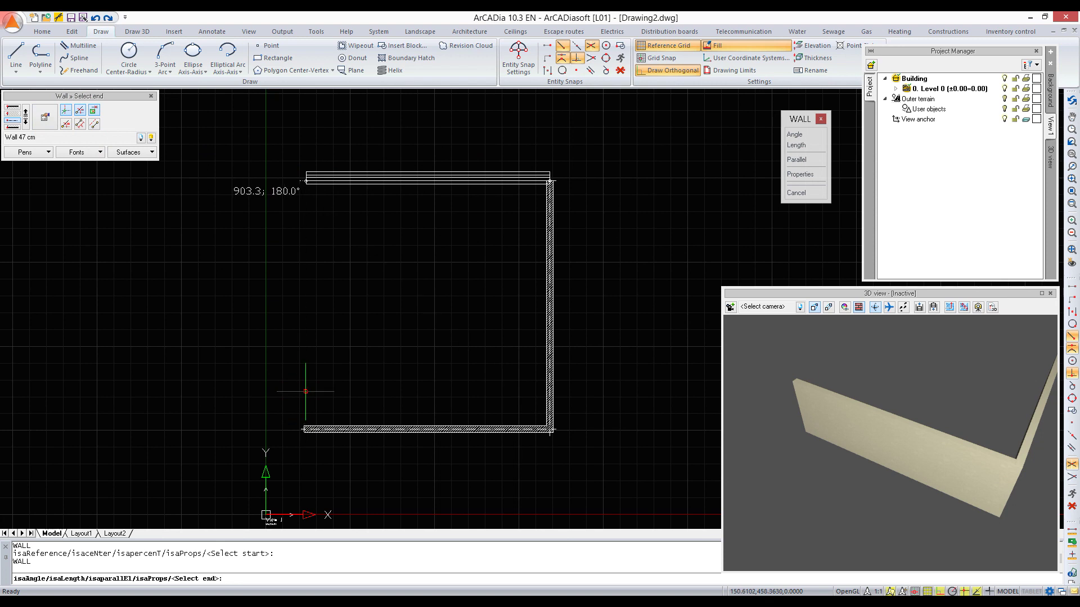
click(304, 387)
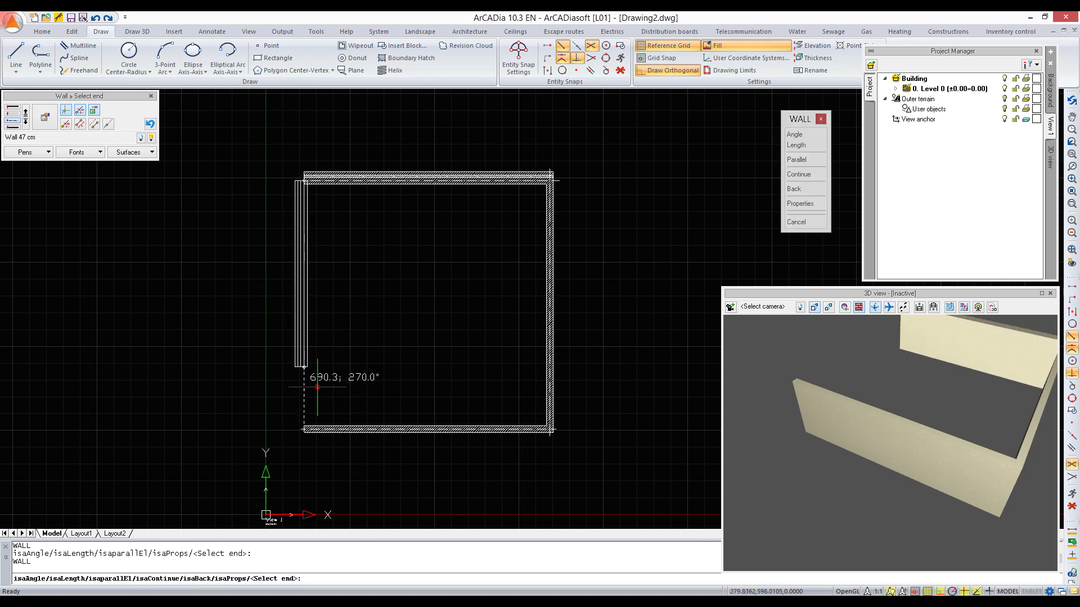
click(302, 430)
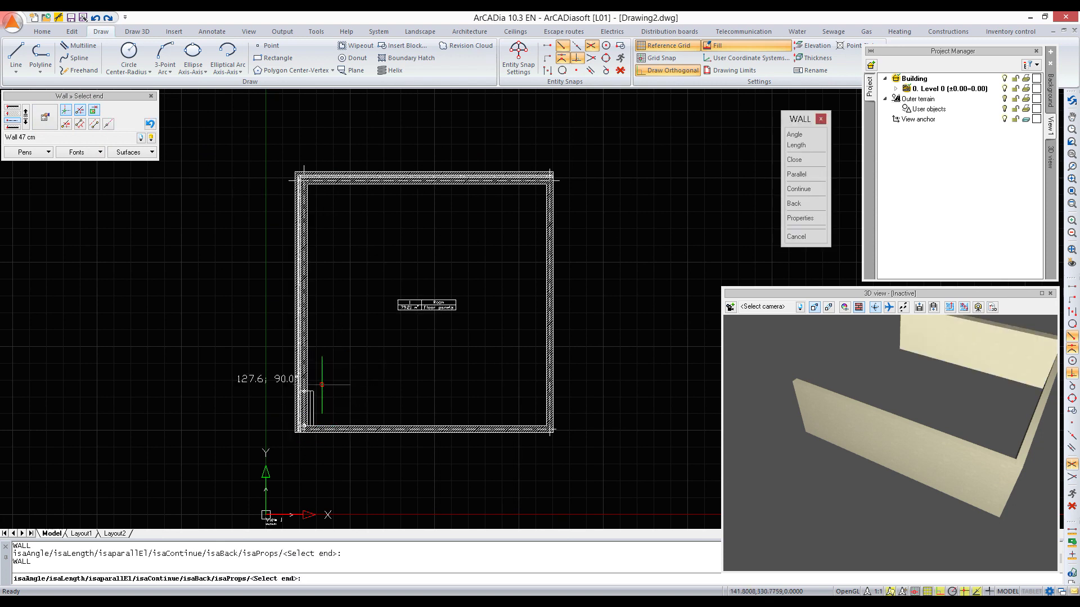
key(Escape)
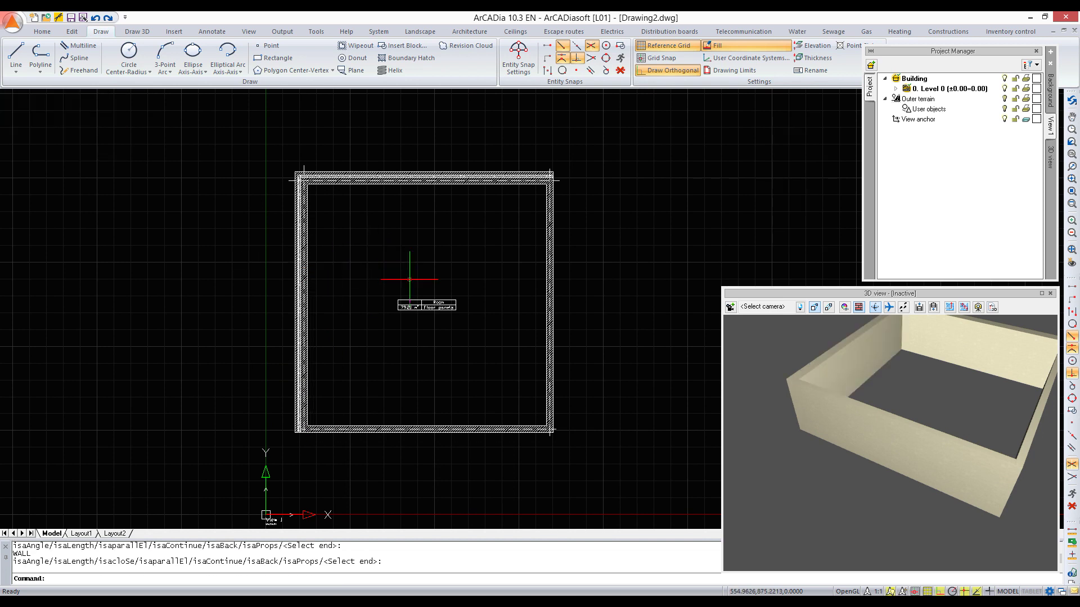
- Select the right-hand wall and switch its type to Wall 47 cm
click(551, 213)
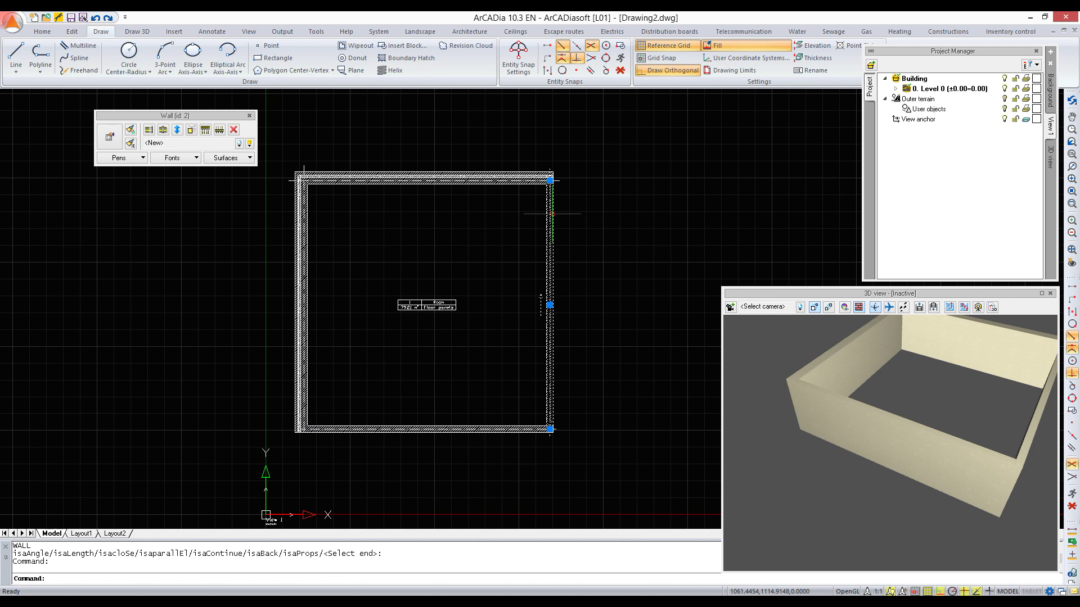
click(107, 137)
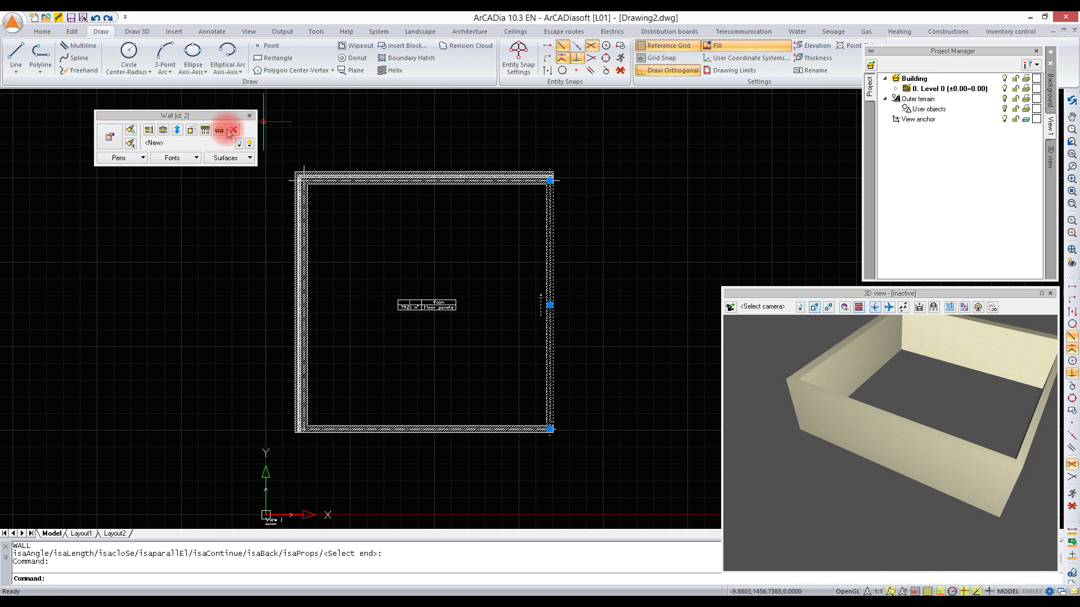
click(239, 144)
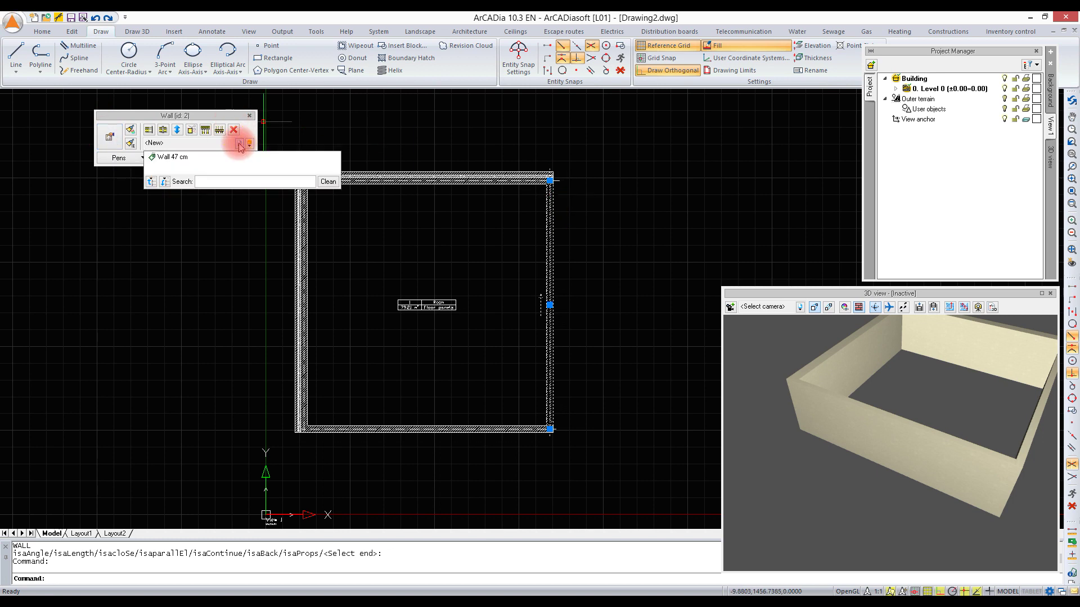
click(171, 159)
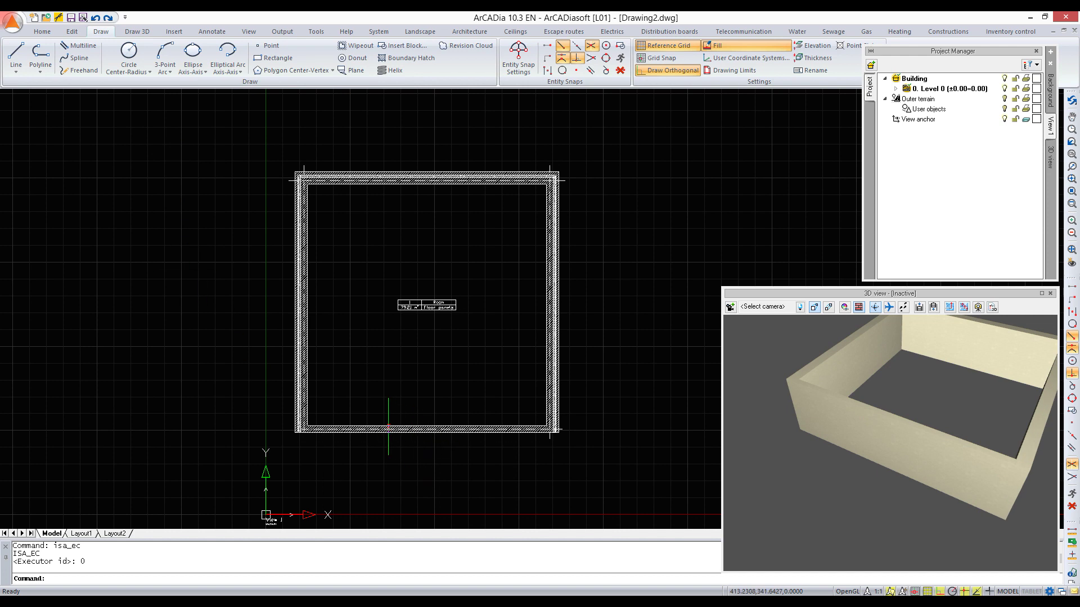
- Use Type painter from the left wall to give the bottom wall the Wall 47 cm type
click(303, 353)
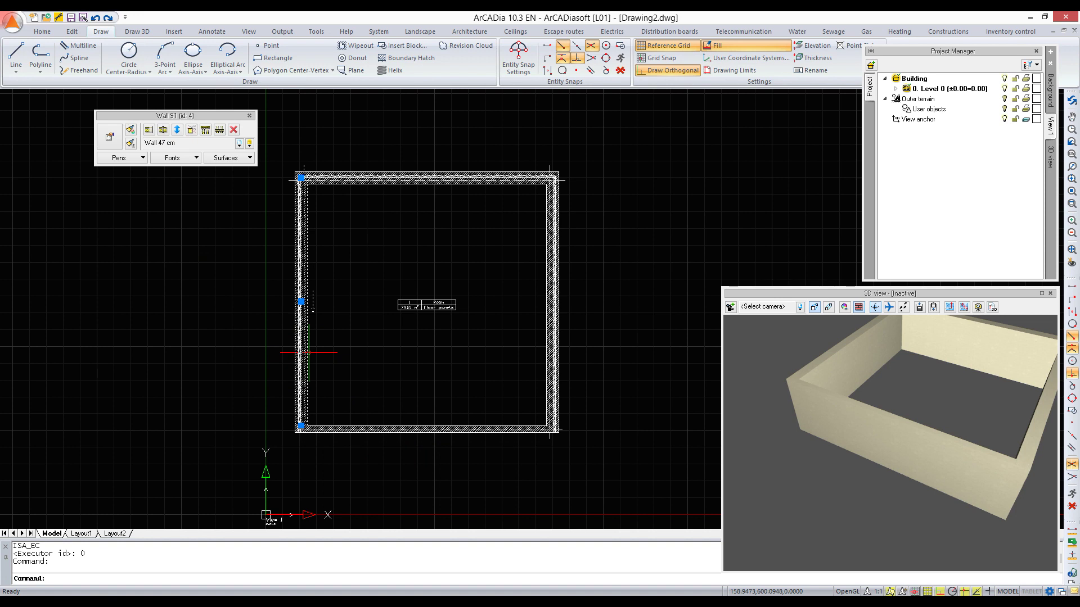
click(130, 143)
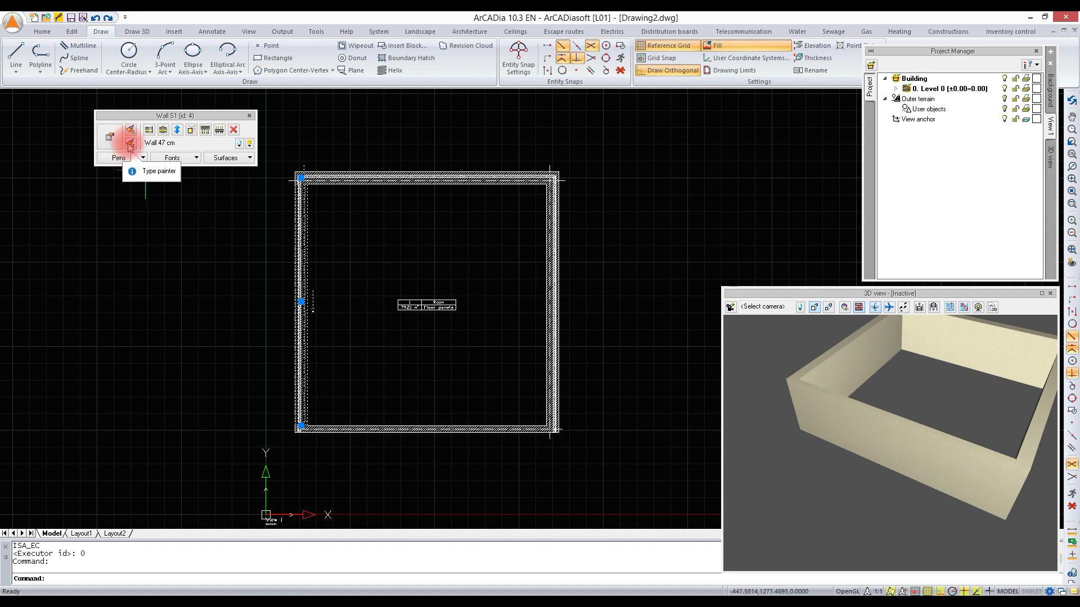
click(131, 144)
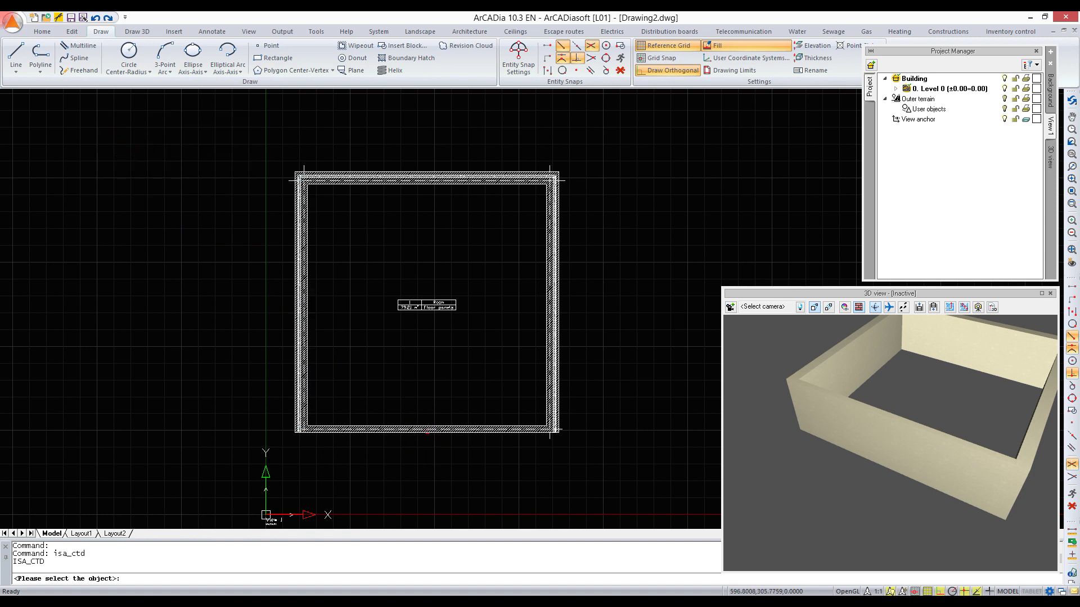
click(428, 431)
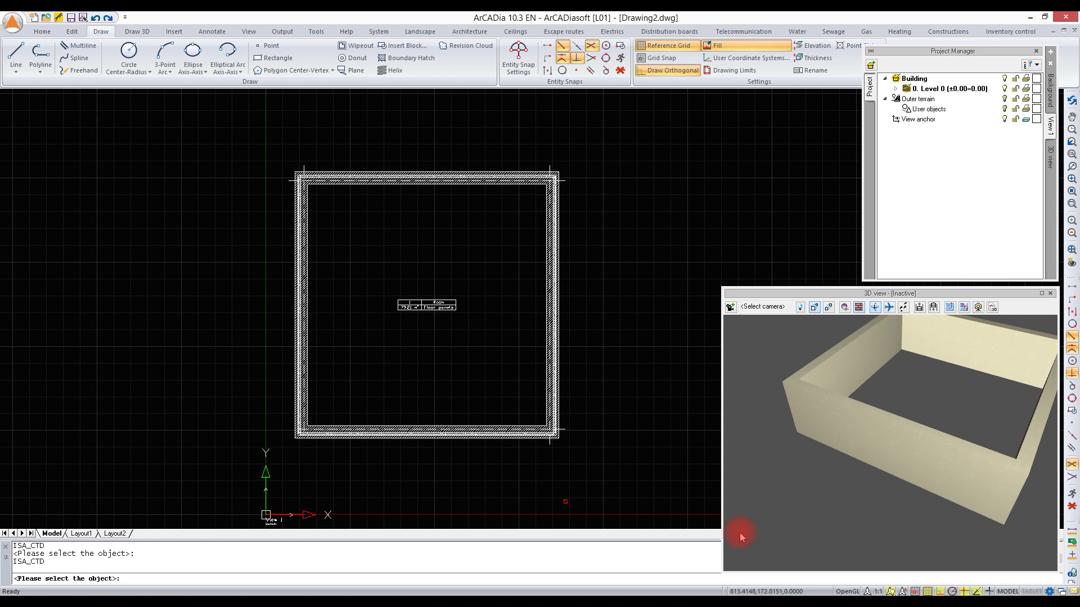
drag(926, 414, 876, 395)
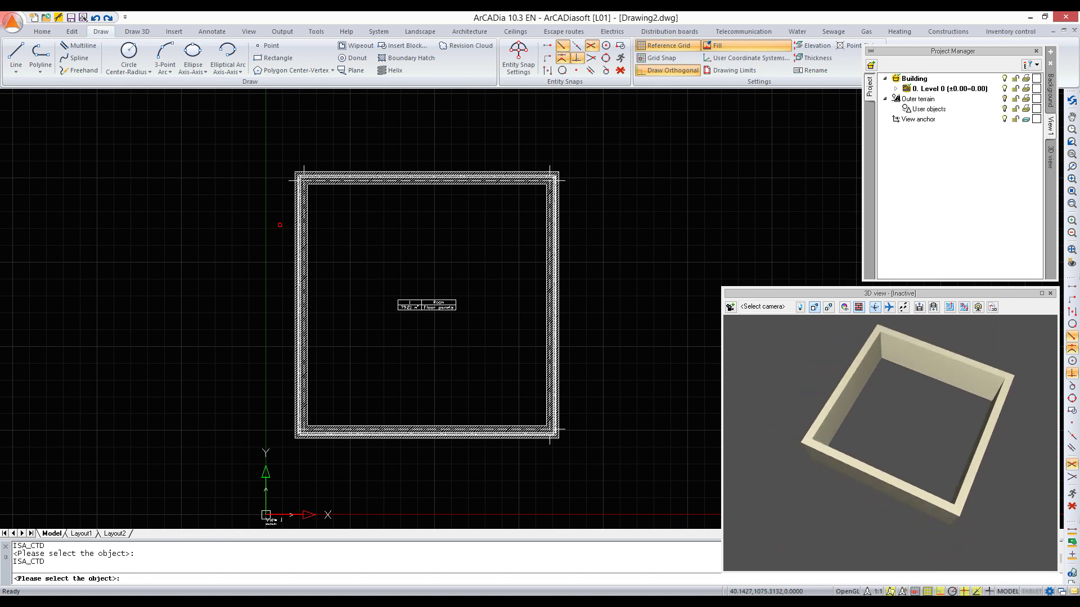
click(467, 32)
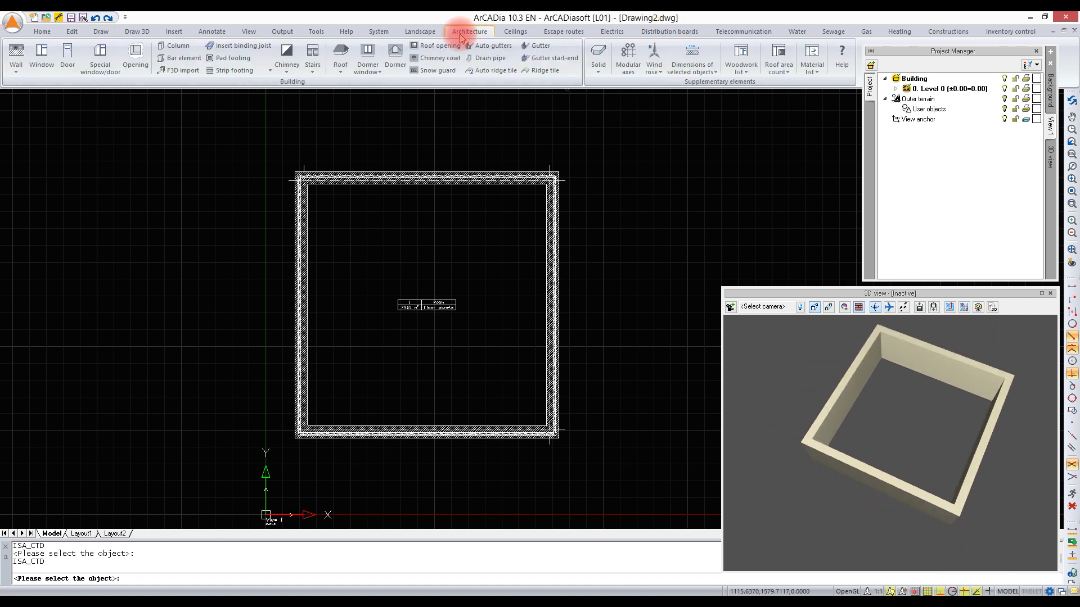
- Choose the Standard library 1-layer brick wall, 25 cm, with its start set by reference point
click(15, 55)
click(16, 55)
click(151, 137)
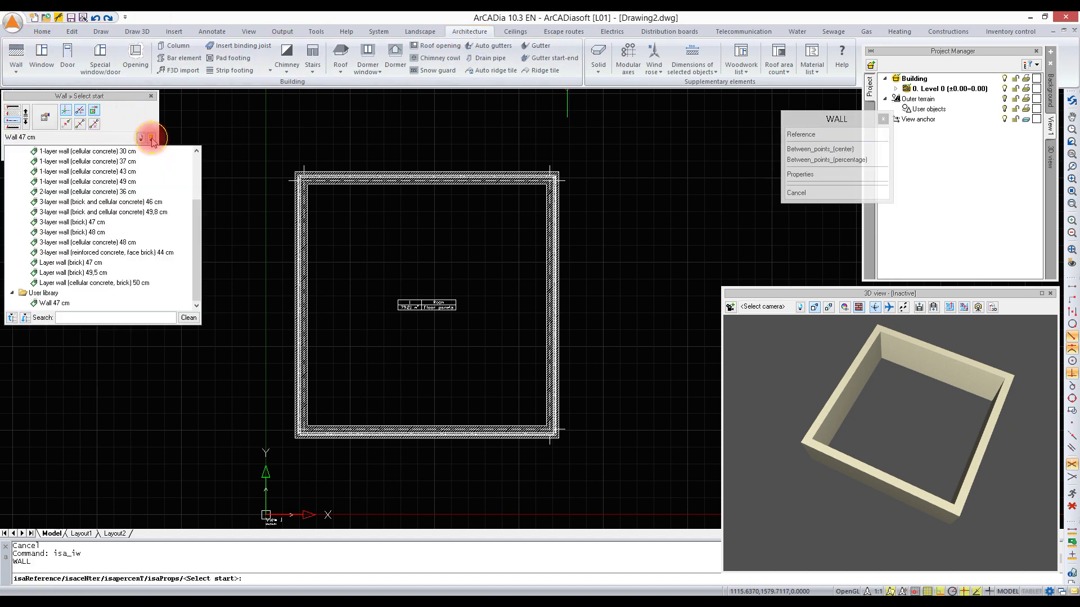
click(131, 193)
scroll(124, 185, up, 2)
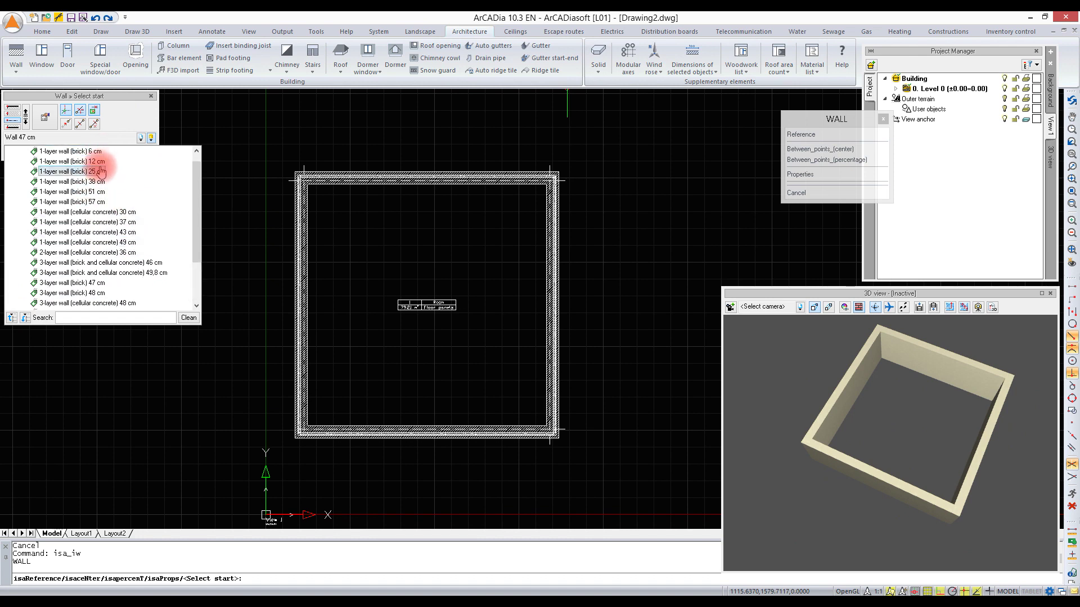
click(101, 172)
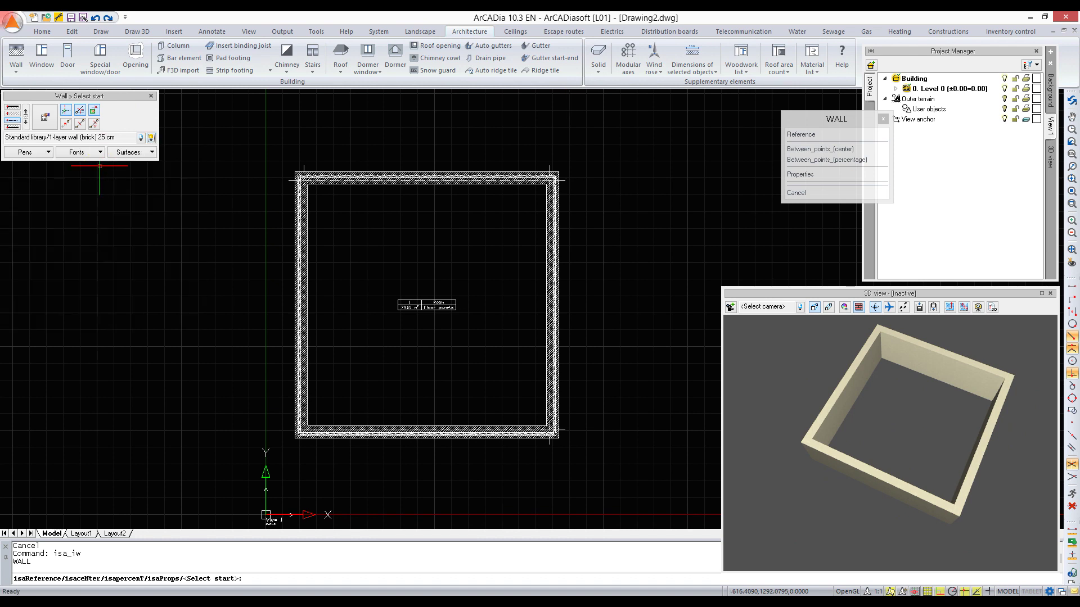
click(65, 125)
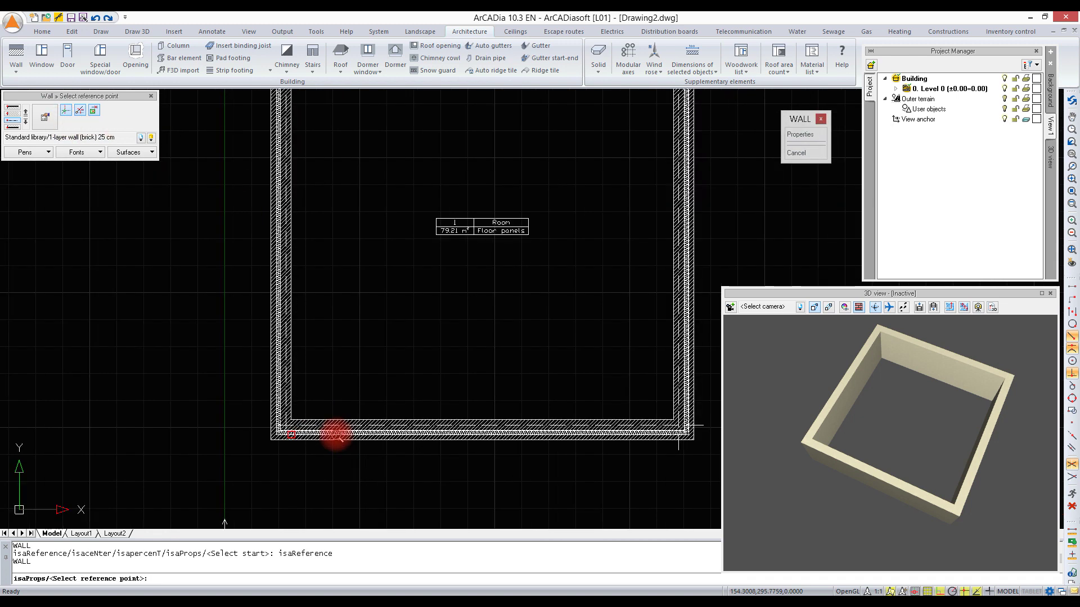
- Draw the partition from 300 cm right of the lower-left inner corner up to the top wall
scroll(337, 433, up, 4)
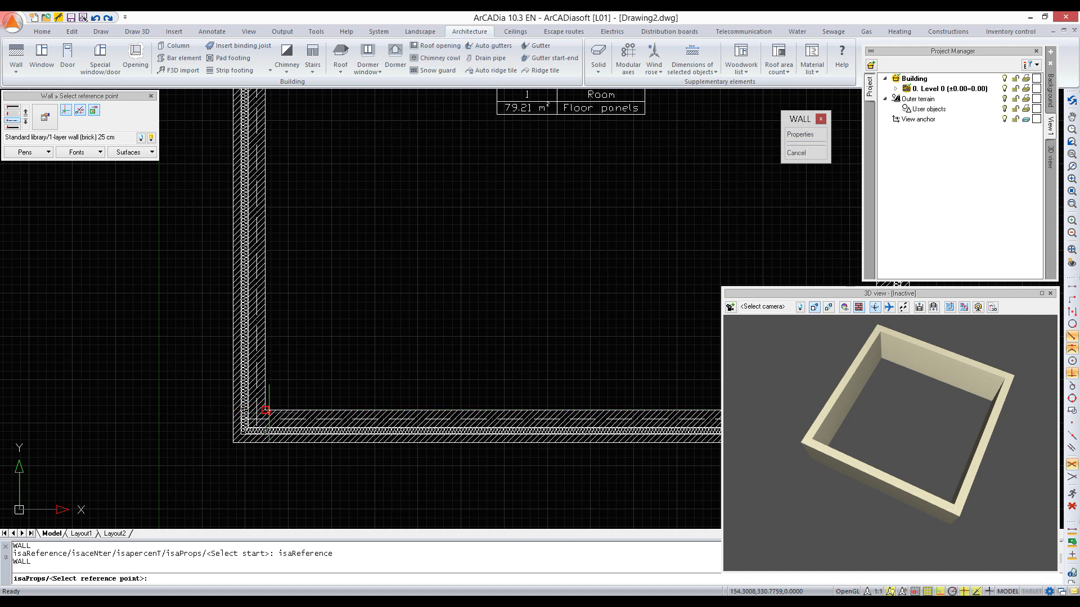
click(265, 410)
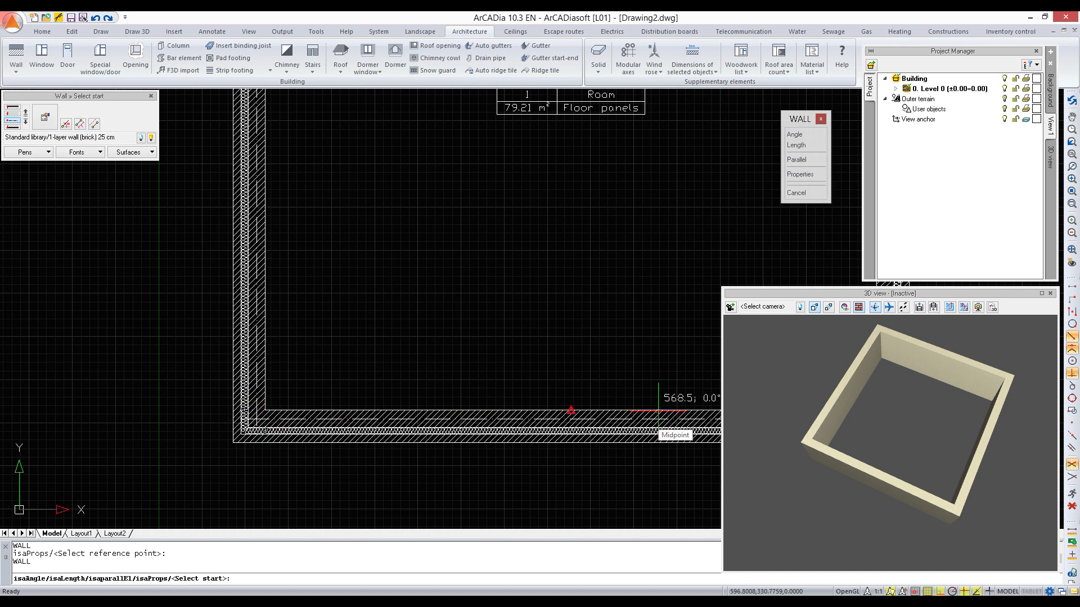
text(3)
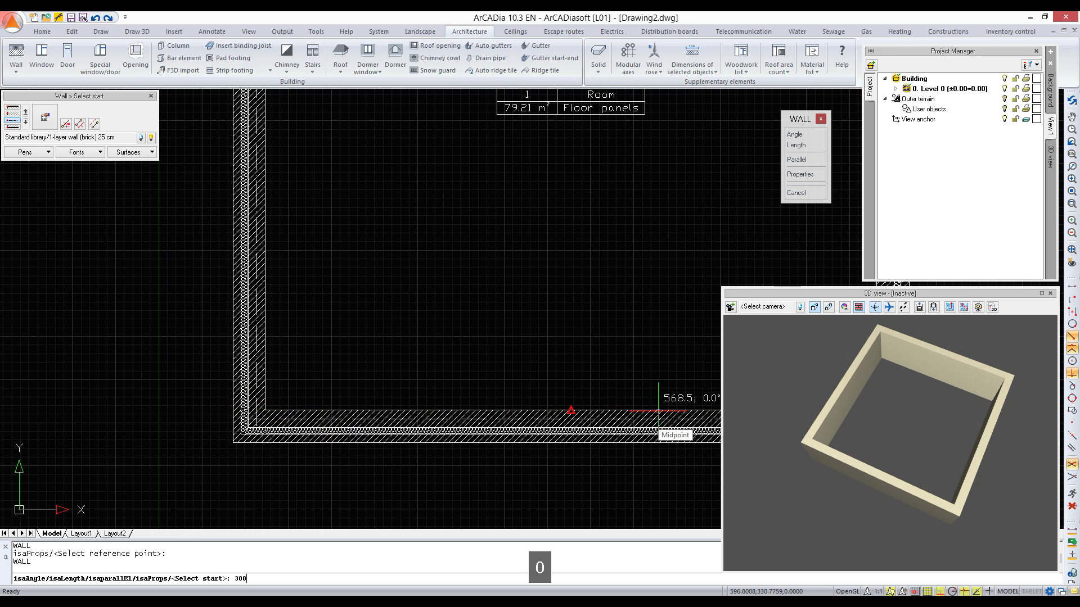
text(00)
key(Return)
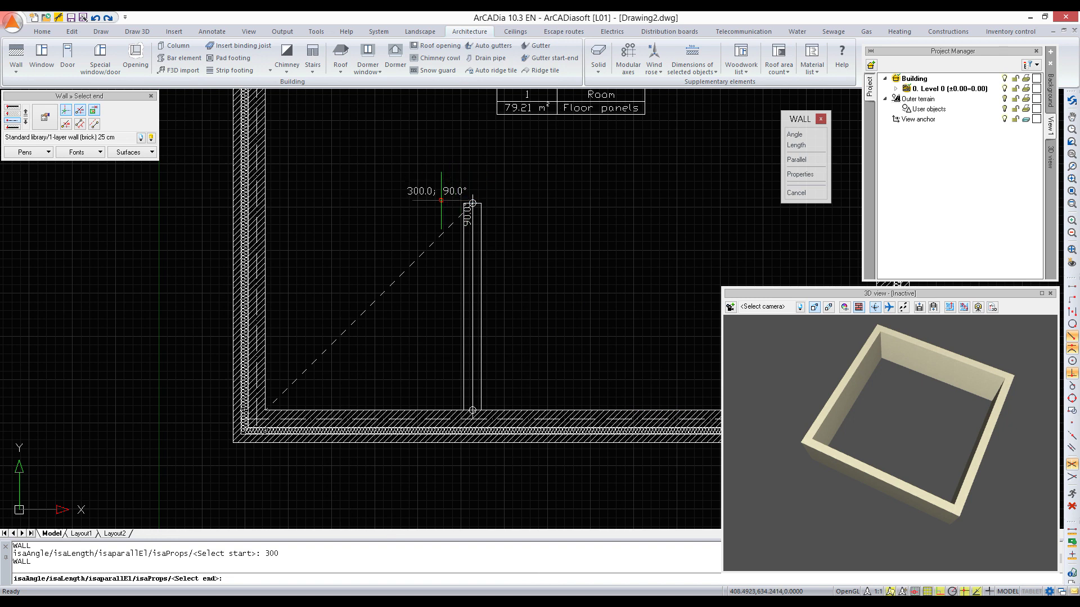
click(14, 107)
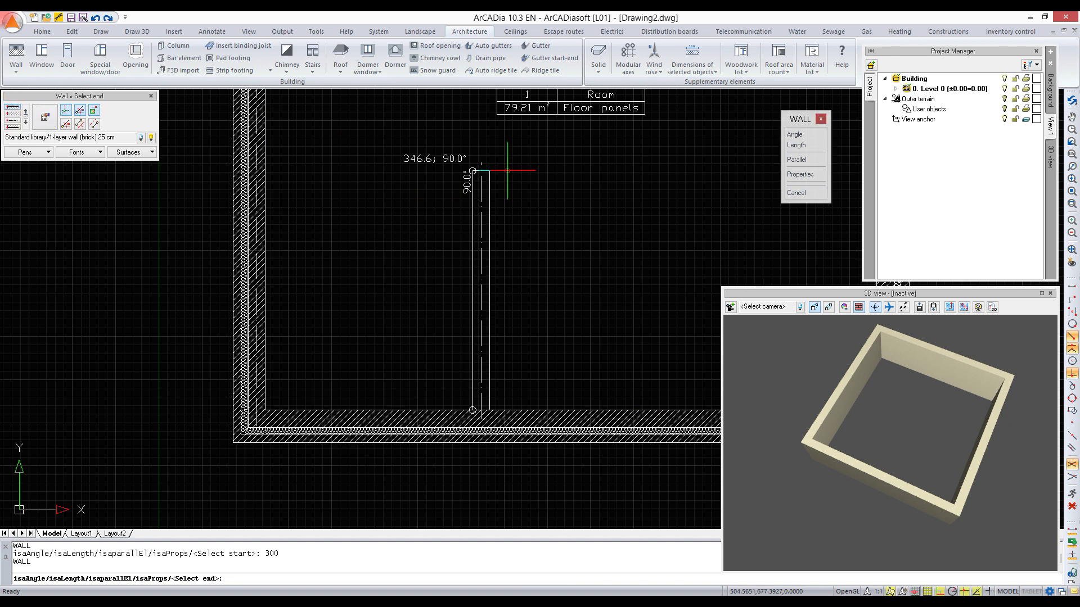
scroll(504, 258, down, 4)
middle_drag(505, 247, 494, 222)
scroll(491, 176, up, 2)
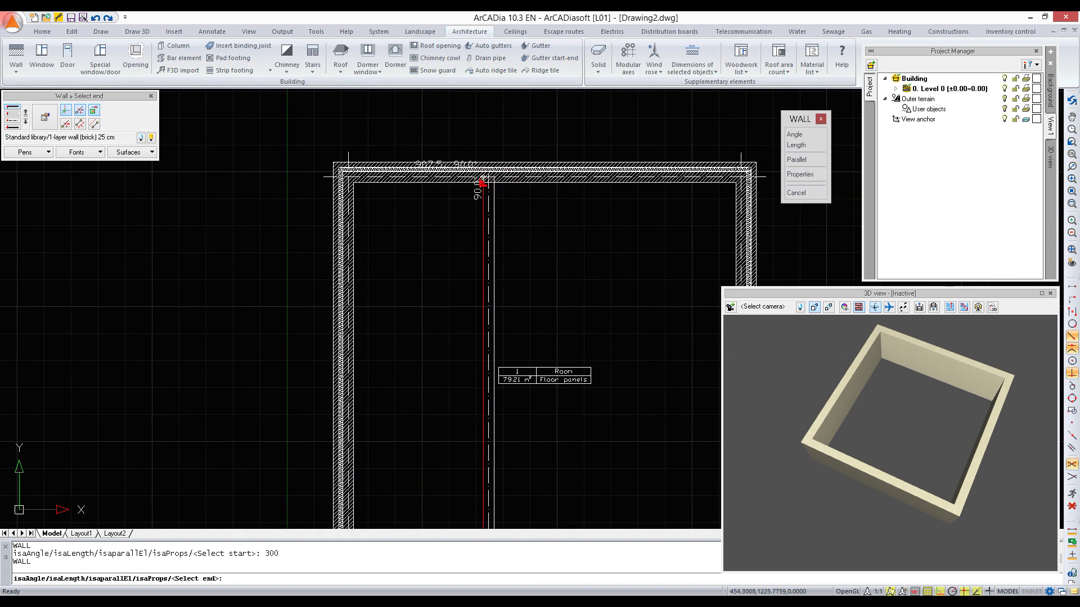
click(483, 177)
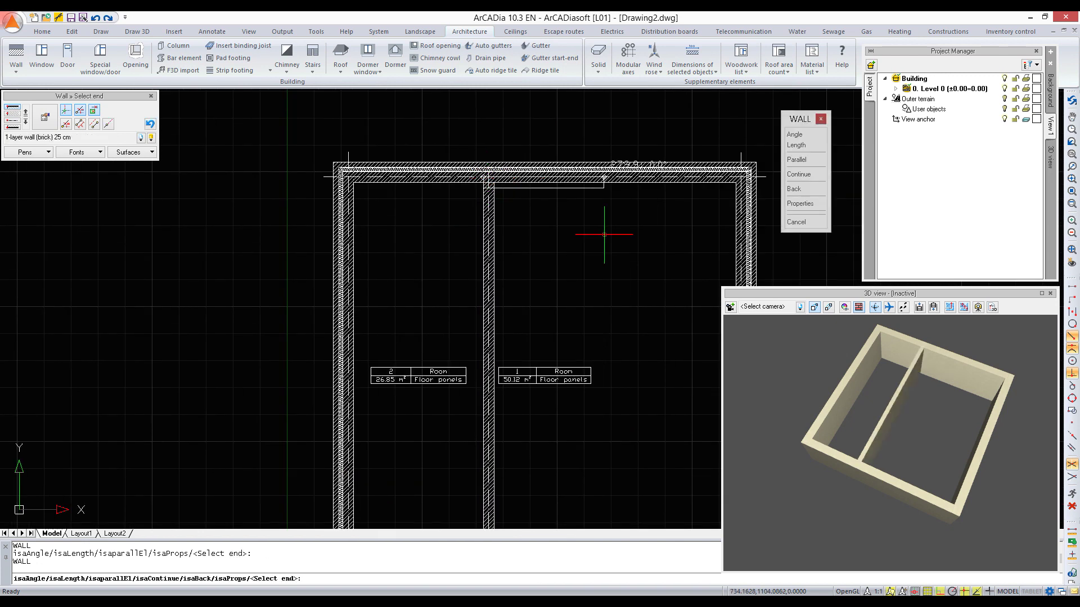
key(Escape)
scroll(525, 258, down, 3)
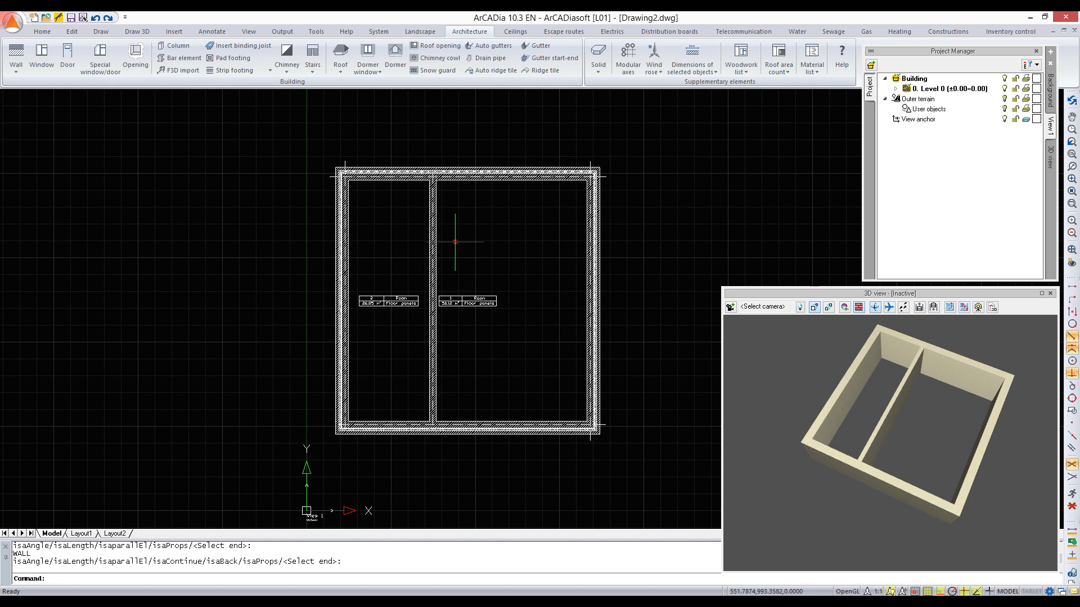
- Under Level 0's Walls in Project Manager, add groups External and Internal
click(897, 88)
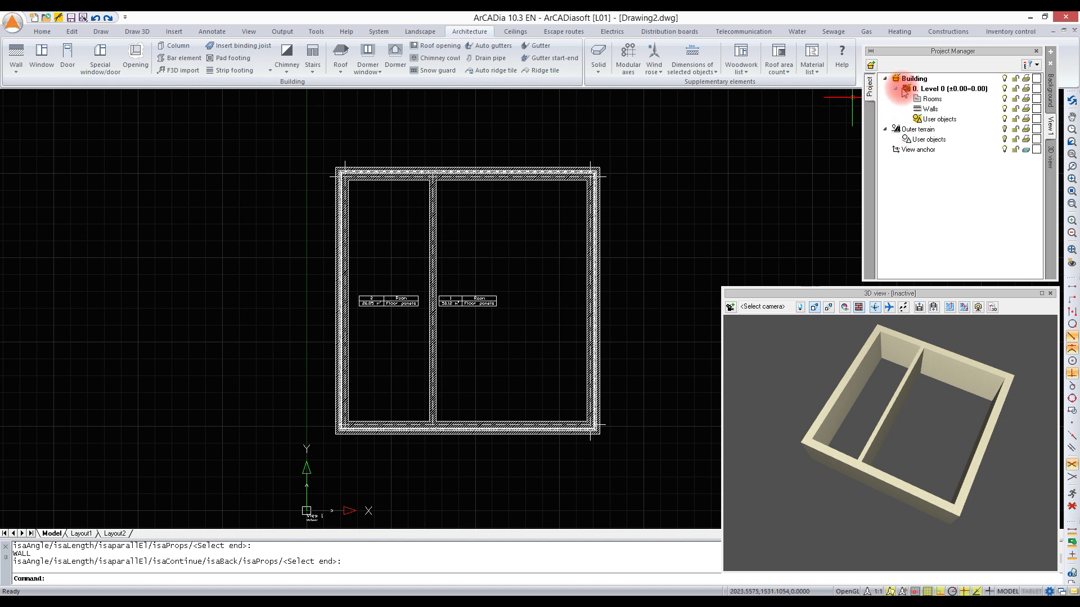
click(928, 110)
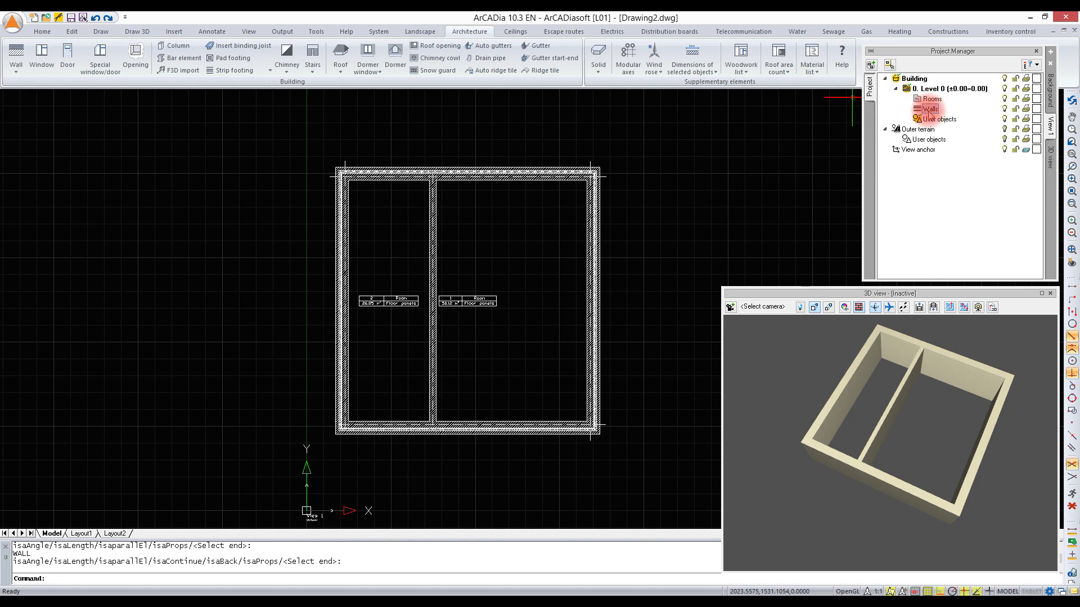
click(915, 114)
click(928, 110)
right_click(928, 111)
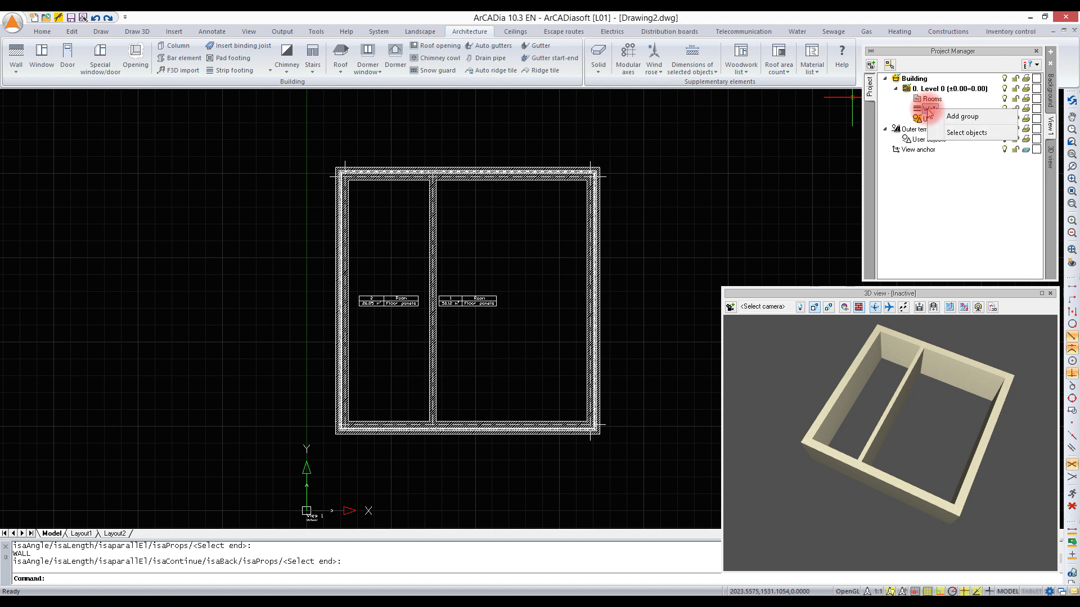
click(959, 120)
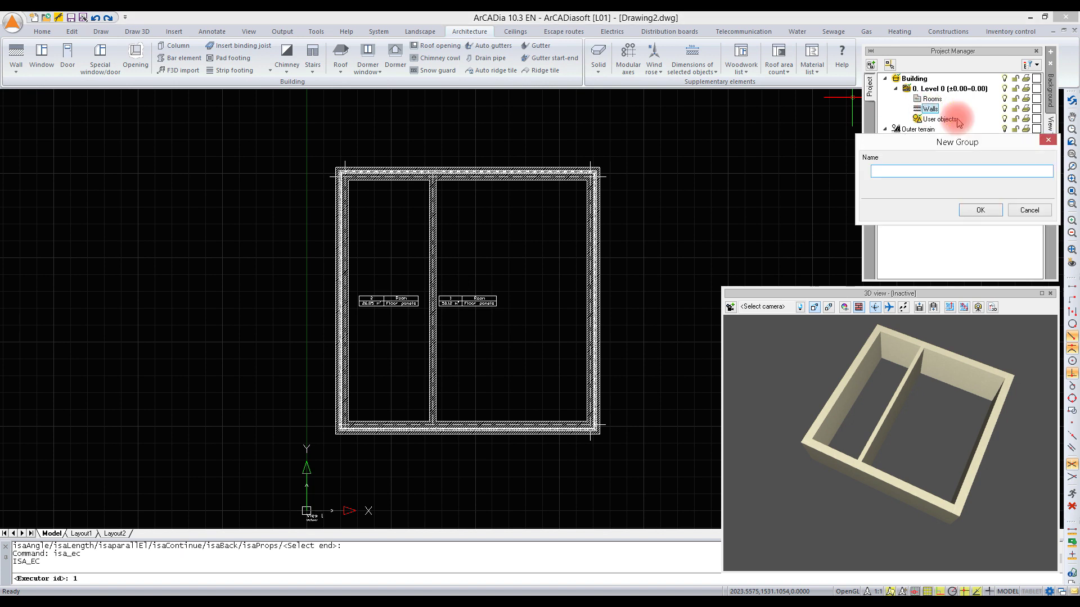
text(E)
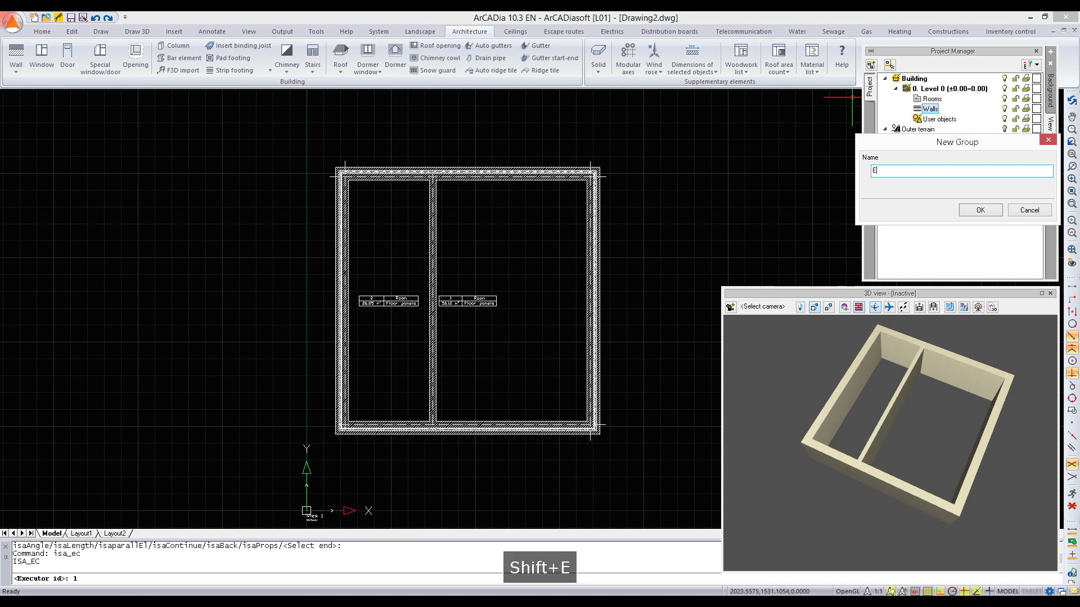
text(xterna)
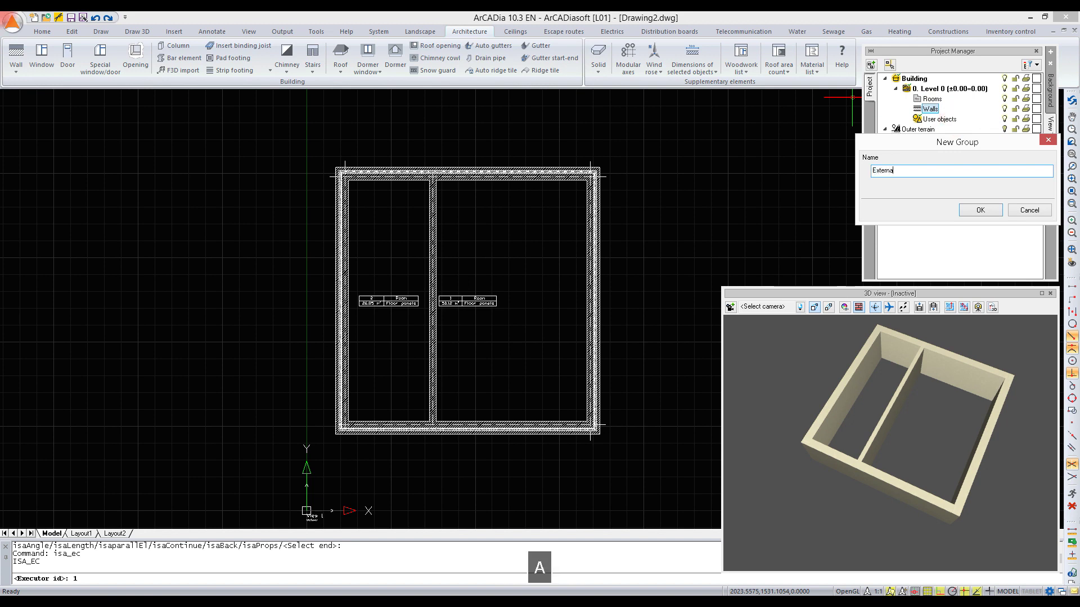
key(Return)
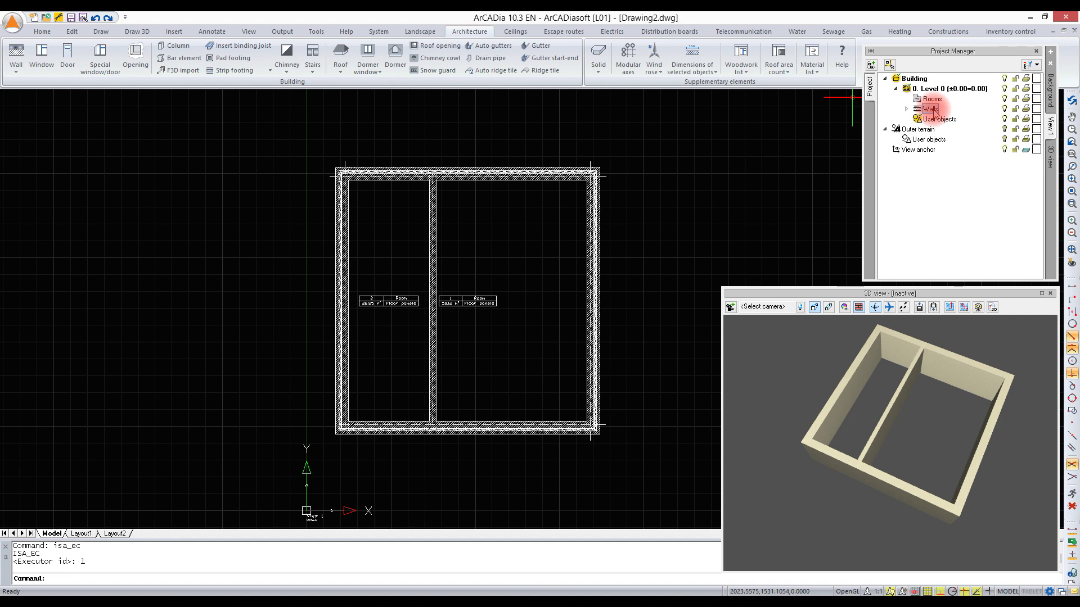
right_click(957, 112)
click(963, 117)
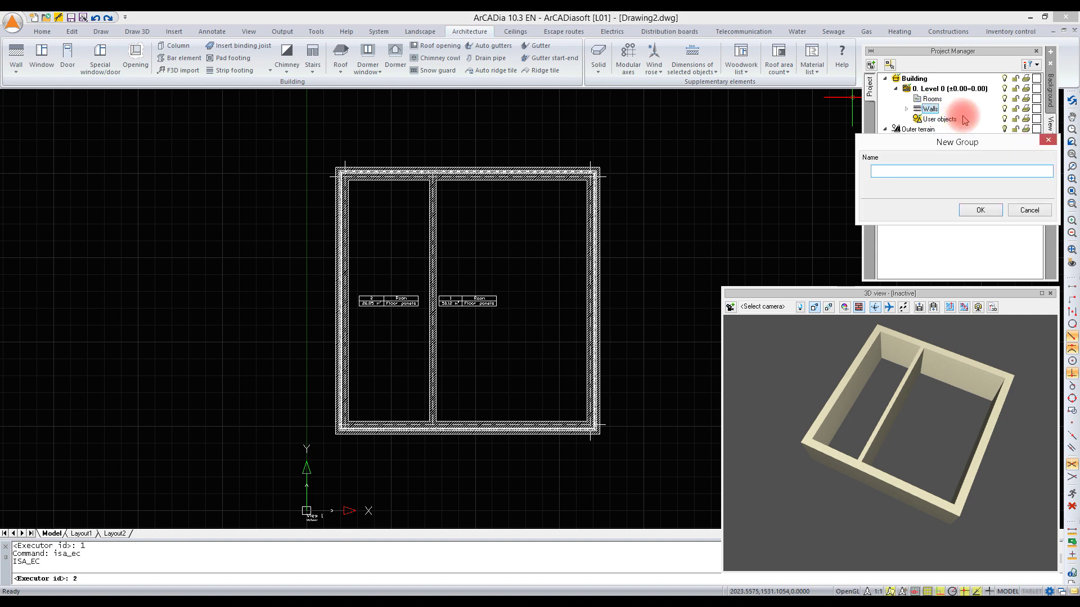
text(Internal)
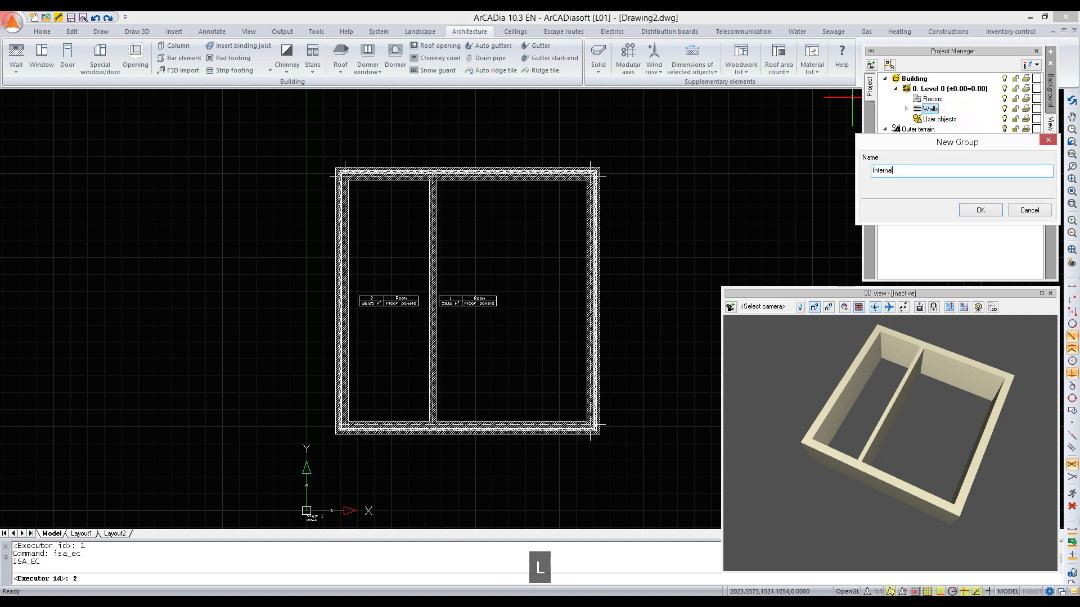
key(Return)
- Add subgroups Supporting and Standard under the Internal group
click(927, 108)
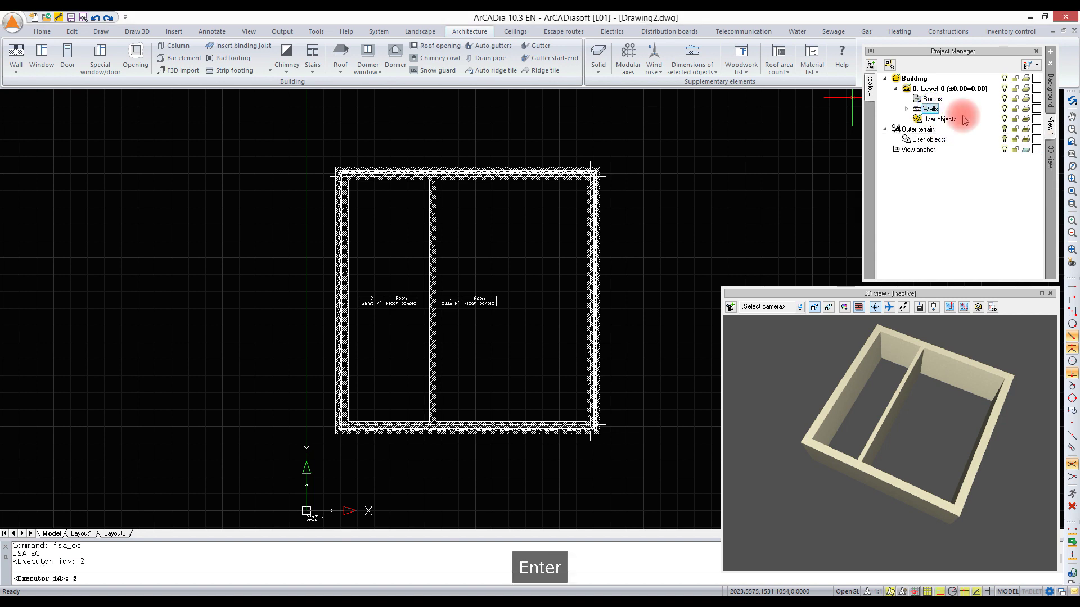
click(906, 109)
right_click(945, 130)
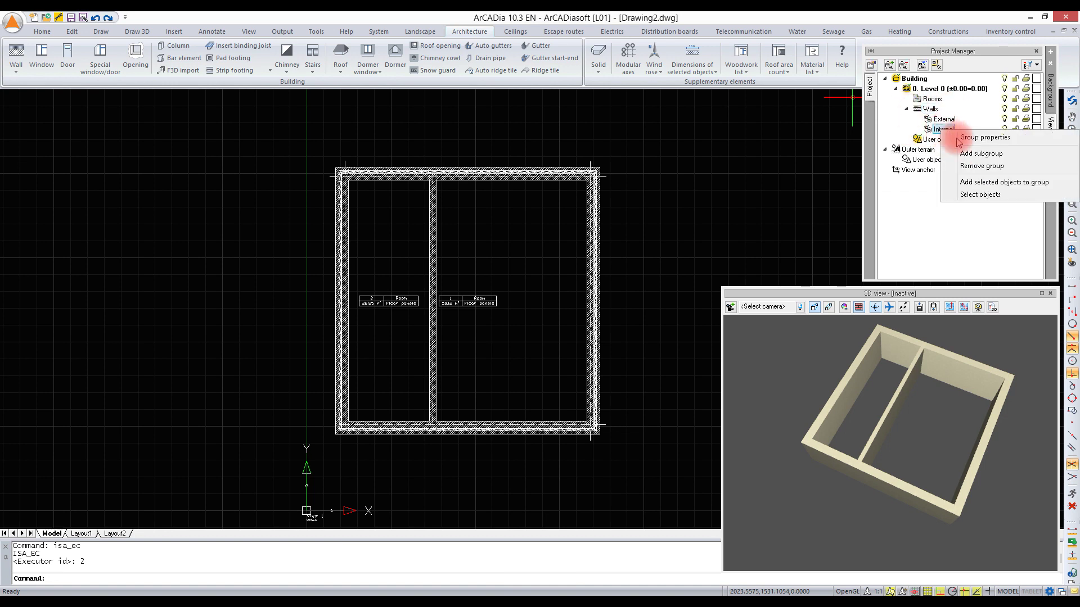
click(969, 156)
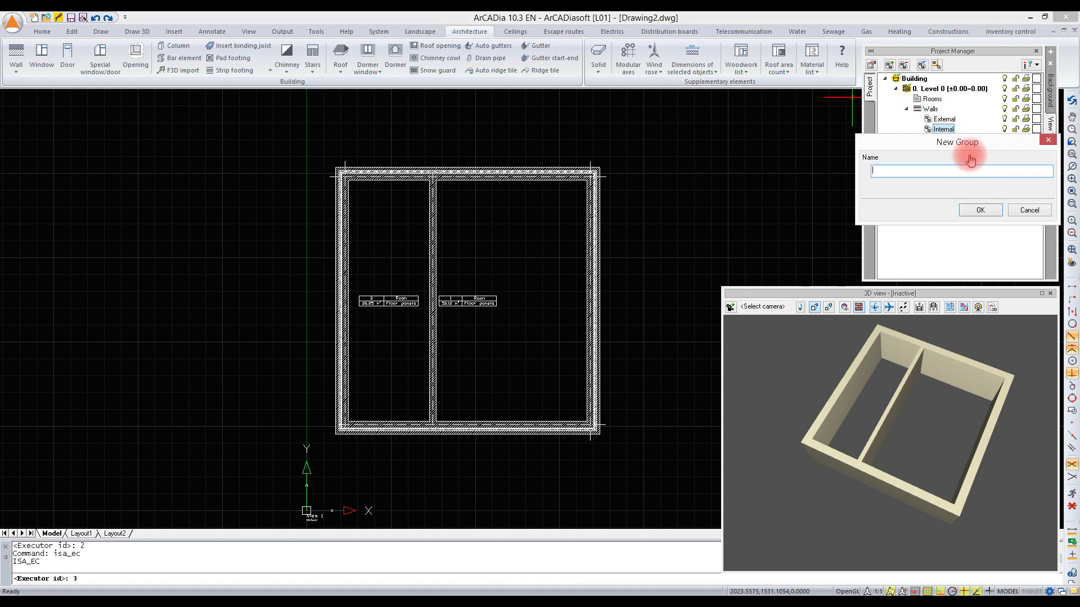
text(Su)
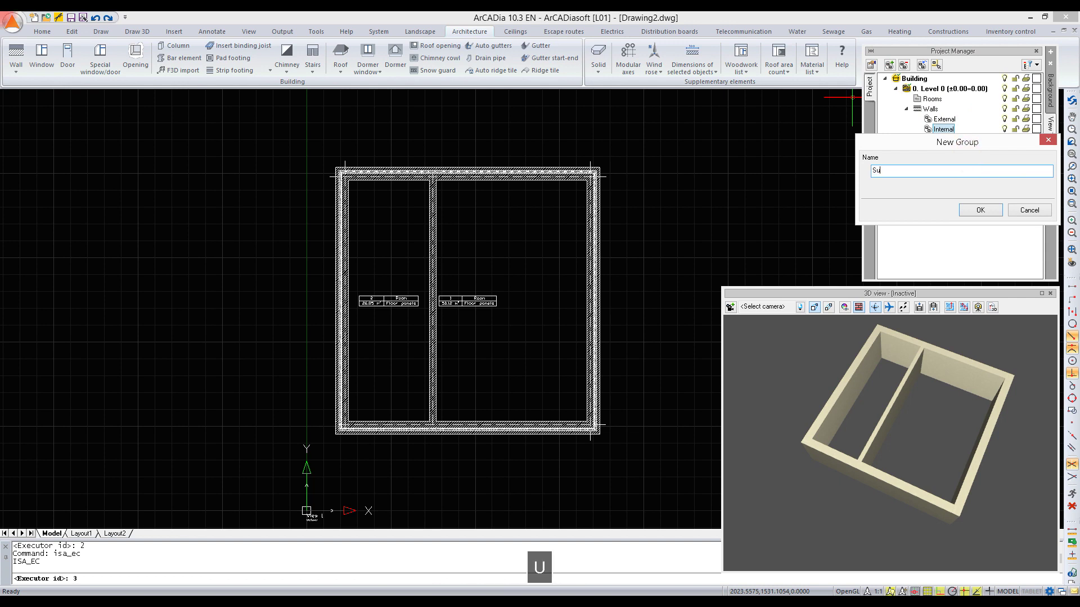
text(pporting)
key(Return)
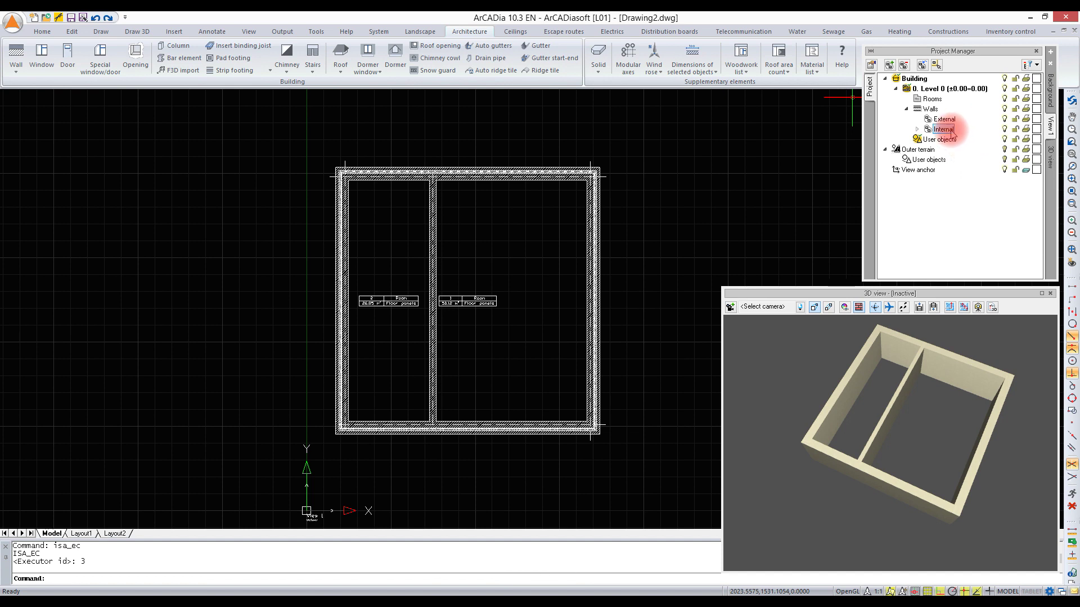
right_click(942, 130)
click(966, 155)
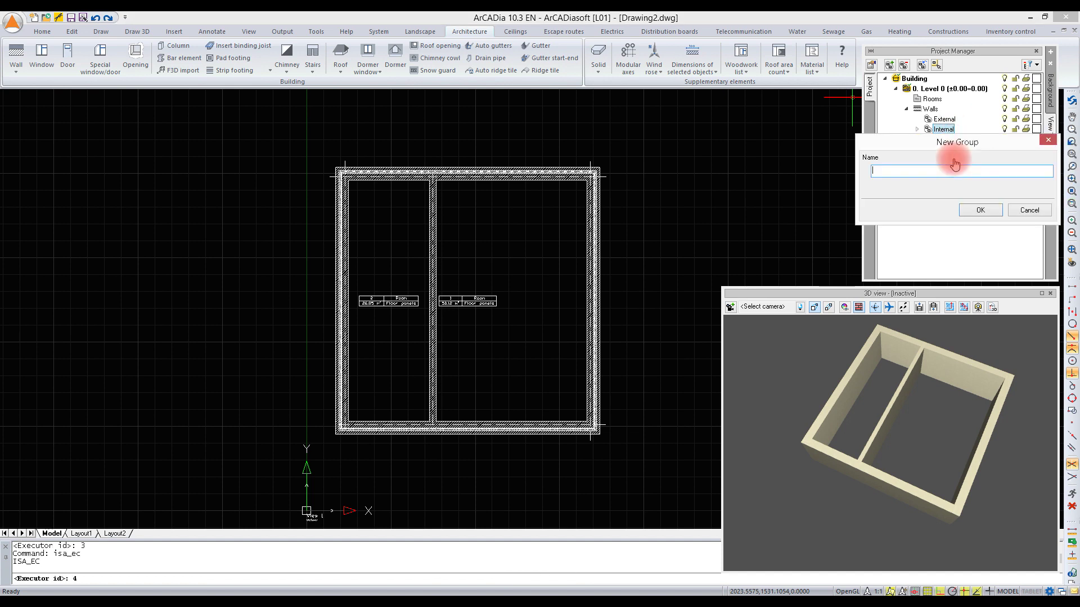
text(Sta)
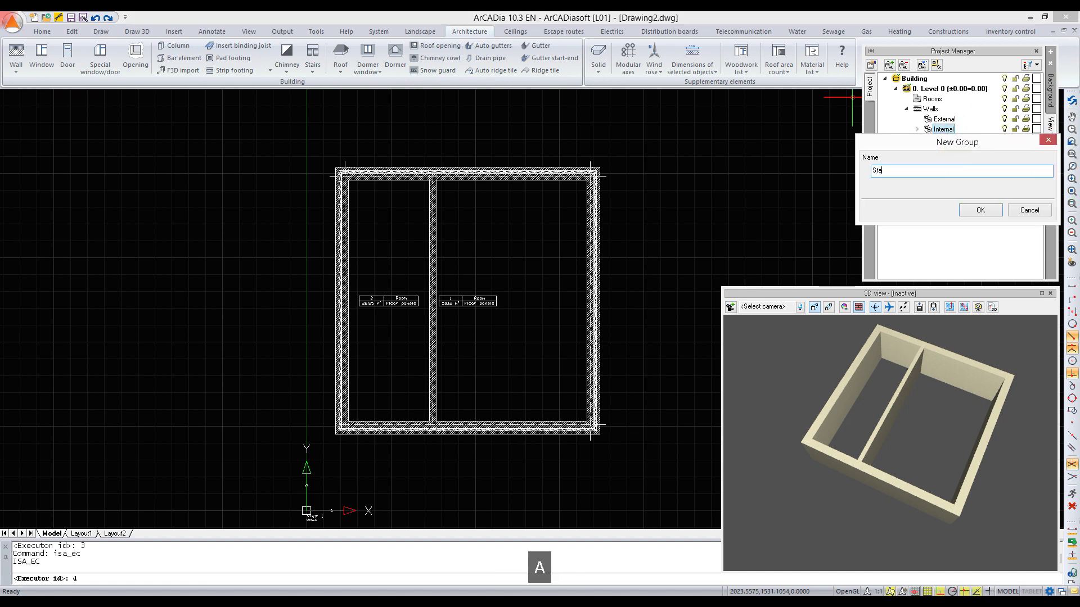
text(ndard)
key(Return)
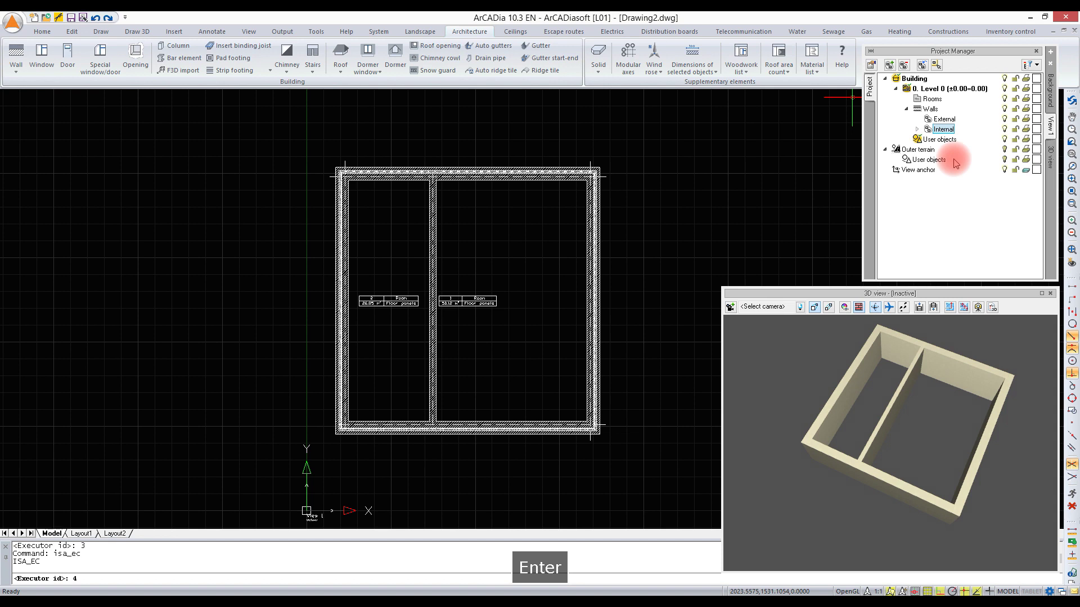
- Select all walls, then window-deselect the middle wall so only the four outer walls remain
click(917, 130)
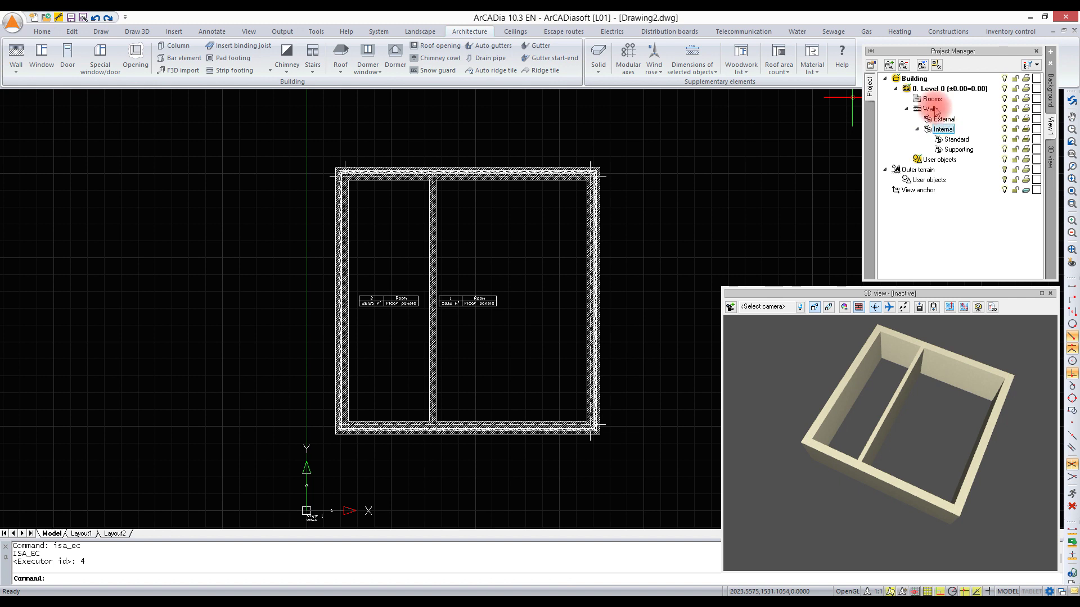
click(929, 109)
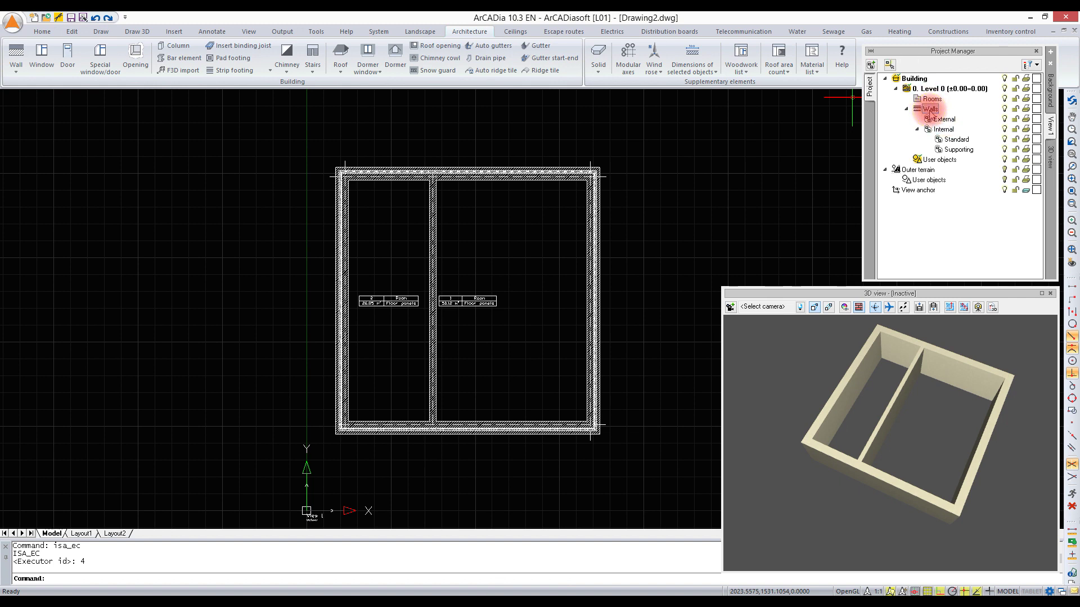
right_click(929, 113)
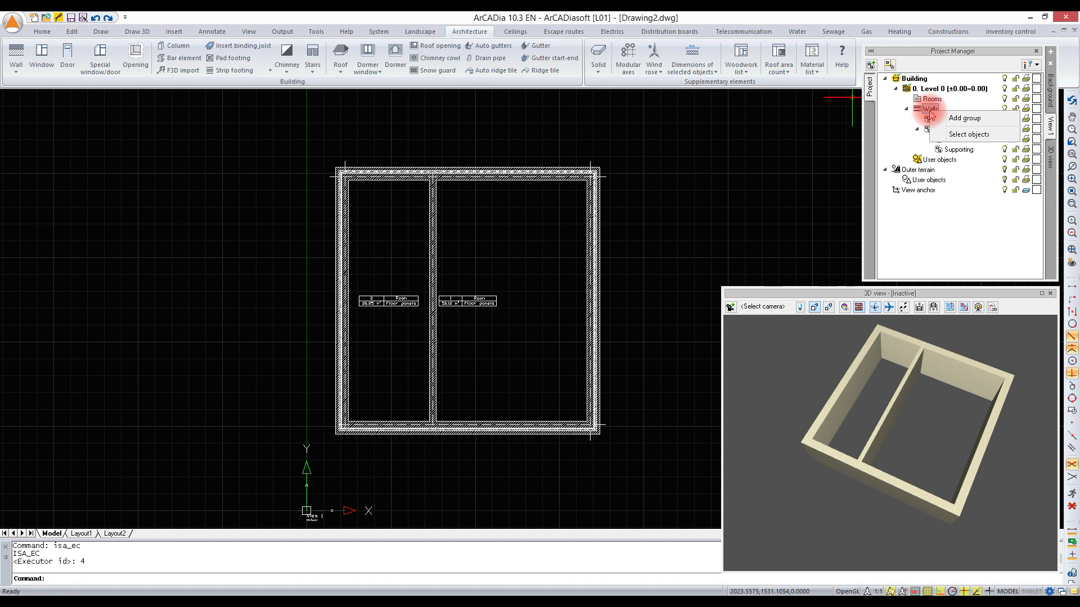
key(Escape)
click(951, 140)
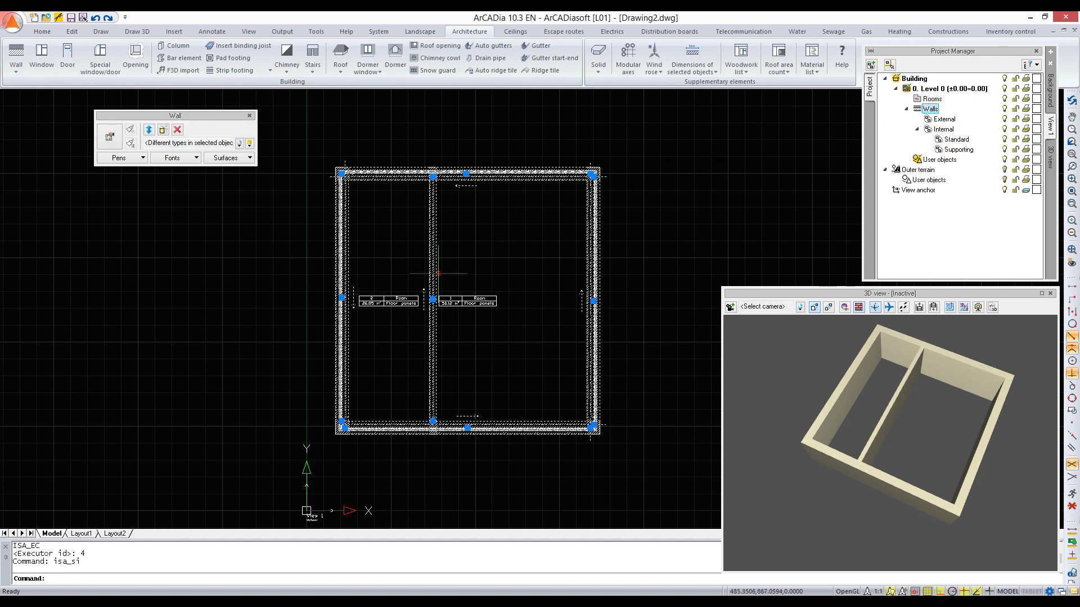
shift+click(425, 227)
shift+click(482, 234)
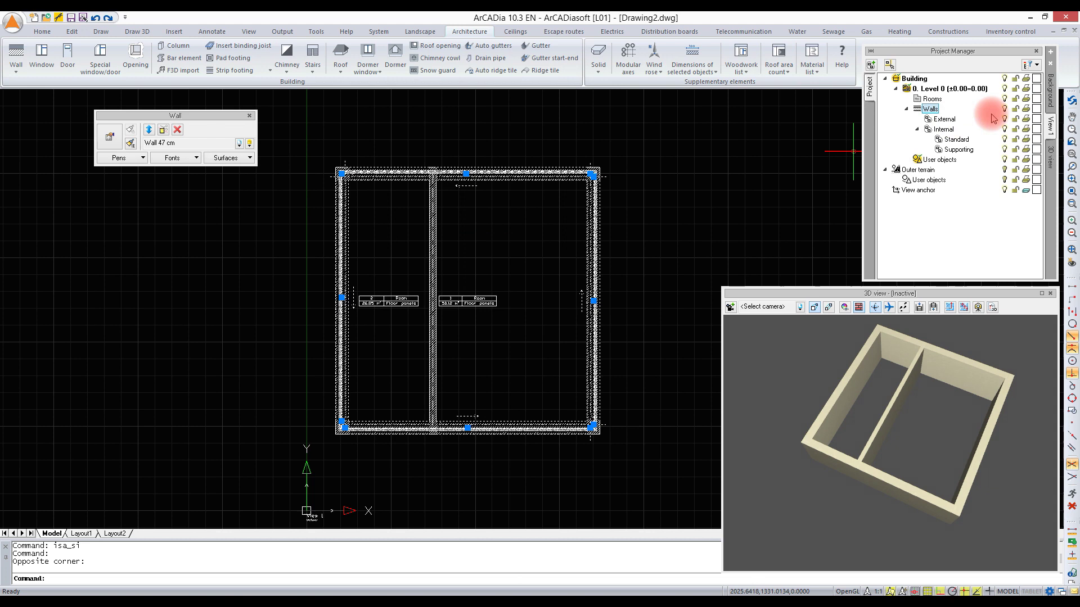
- Add the selected outer walls to the External group and colour that group blue
click(941, 120)
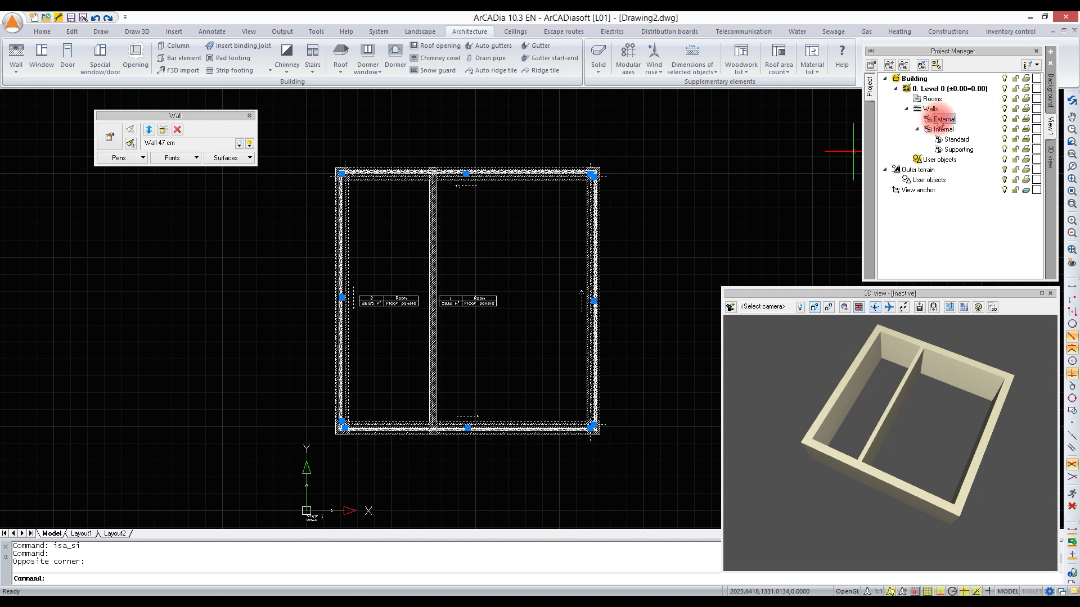
right_click(938, 120)
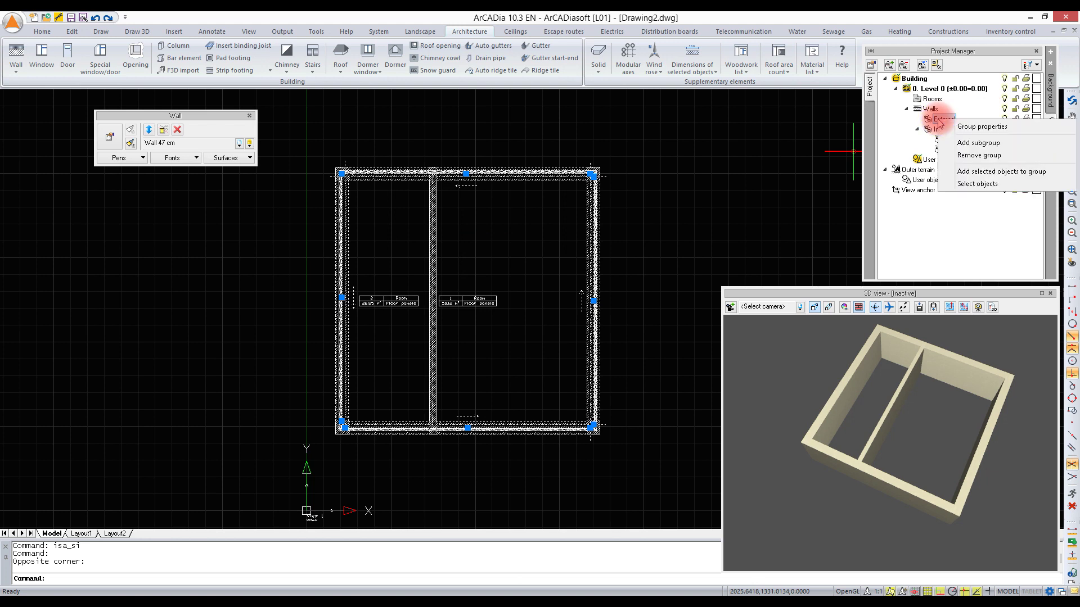
click(964, 172)
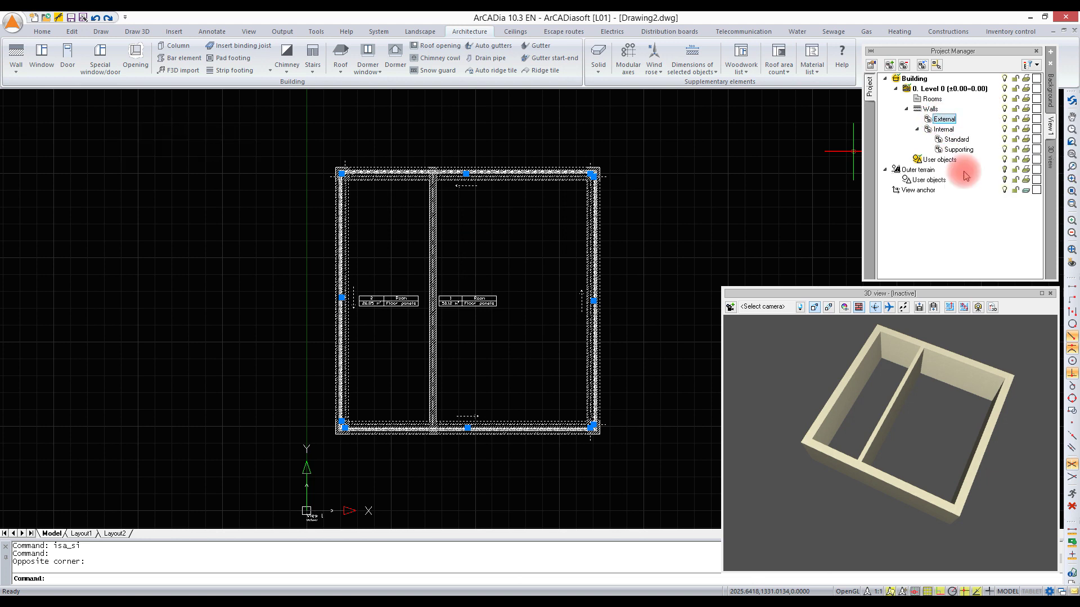
click(1036, 118)
click(1059, 135)
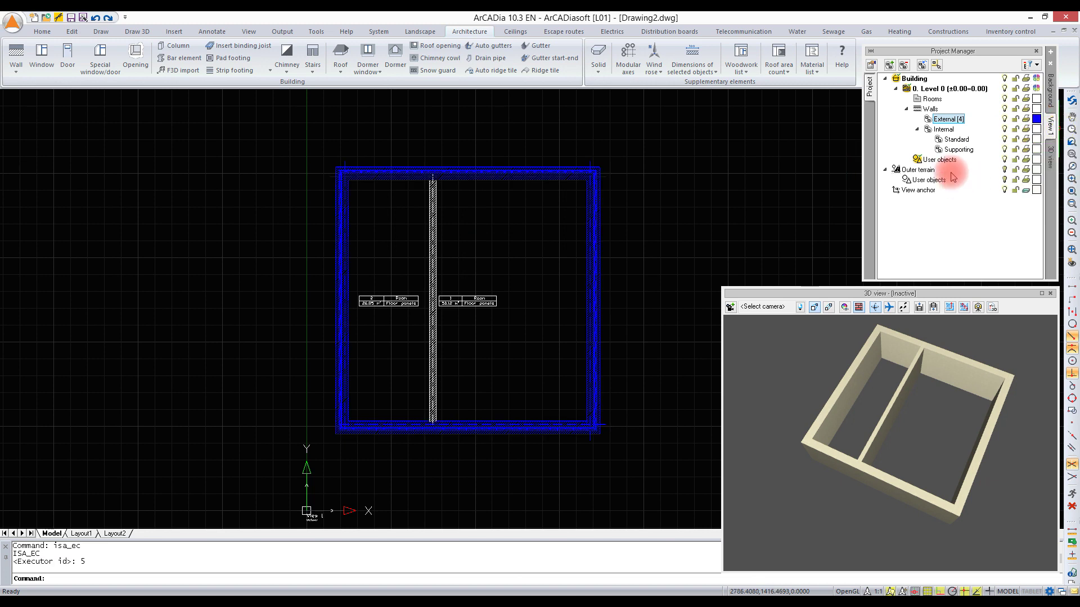
click(434, 218)
- Add the middle brick partition to the Supporting group and give it light blue
click(982, 154)
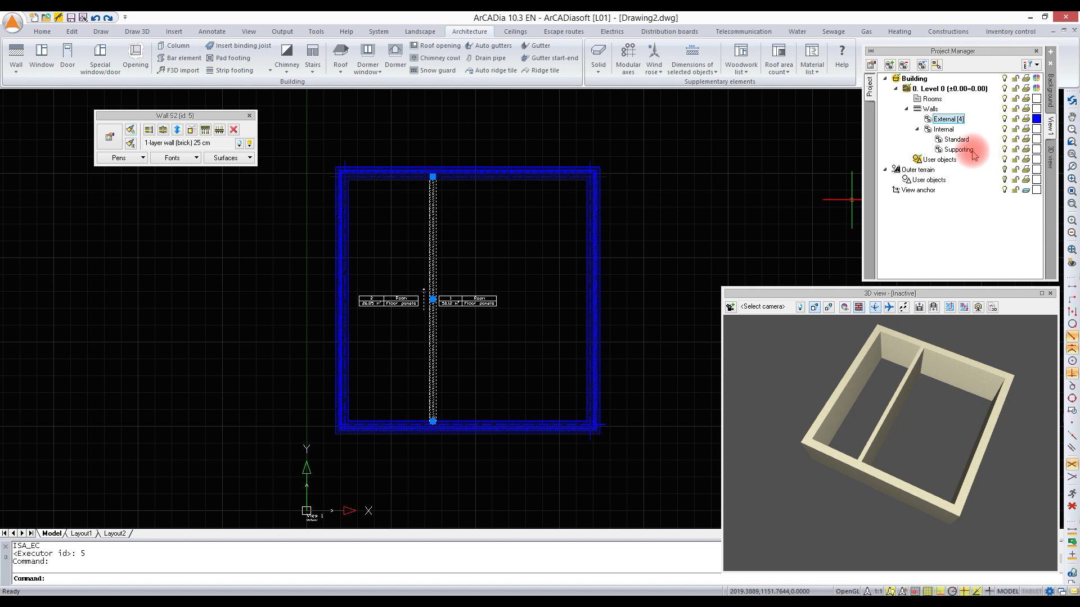
right_click(974, 151)
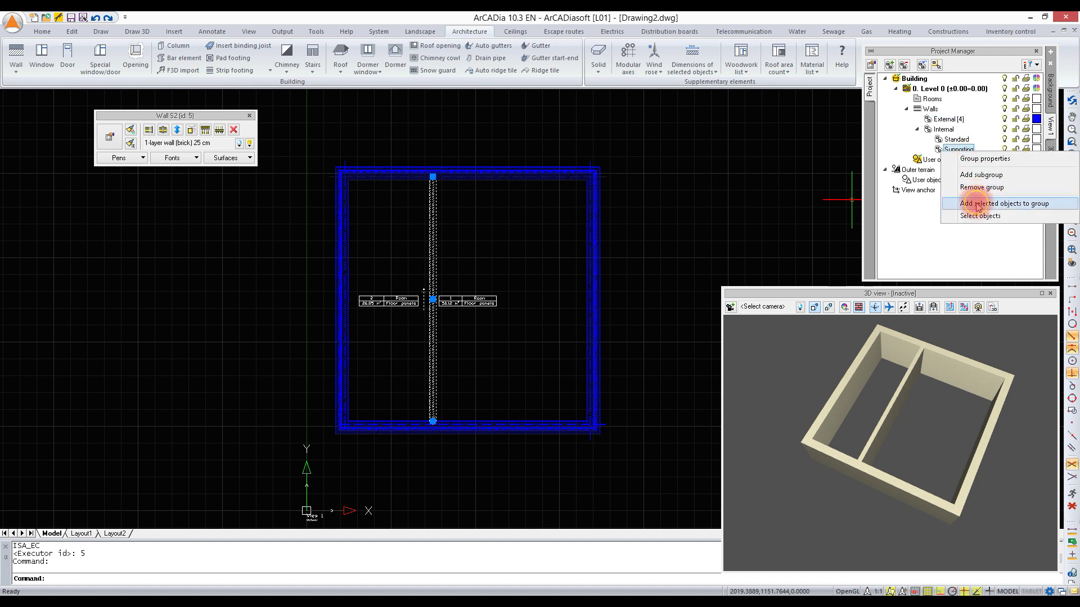
click(977, 207)
click(1036, 149)
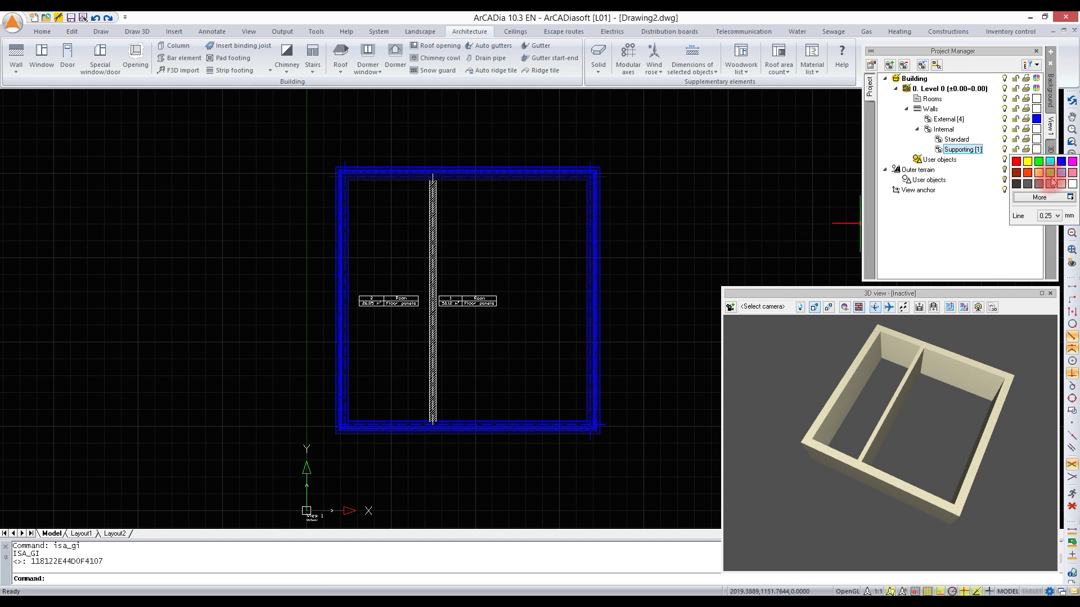
click(1060, 174)
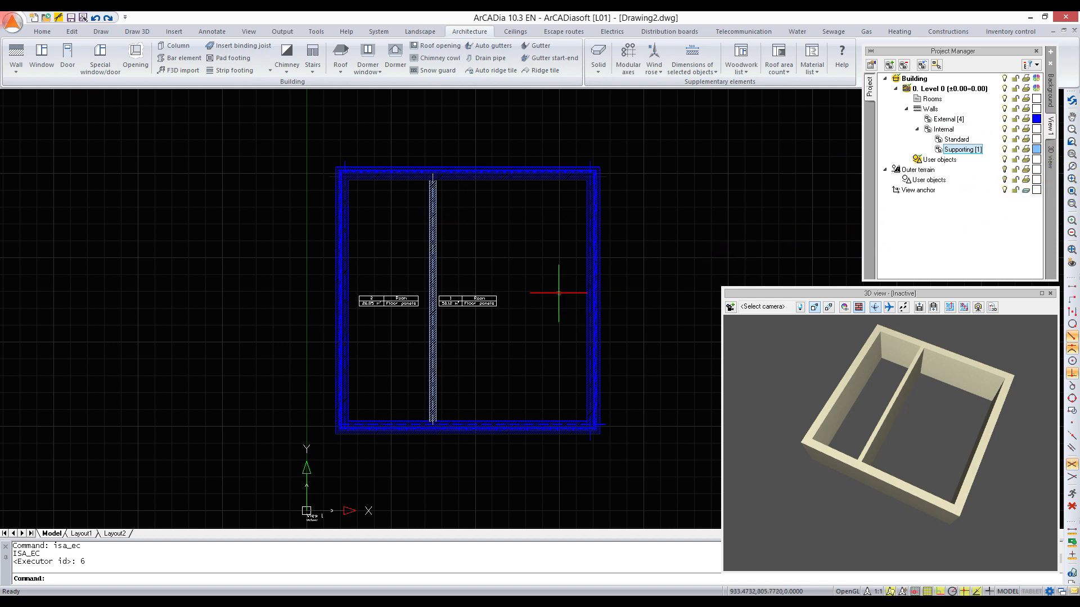
- Start a 12 cm single-layer brick wall referenced from the bottom wall junction
scroll(554, 290, up, 2)
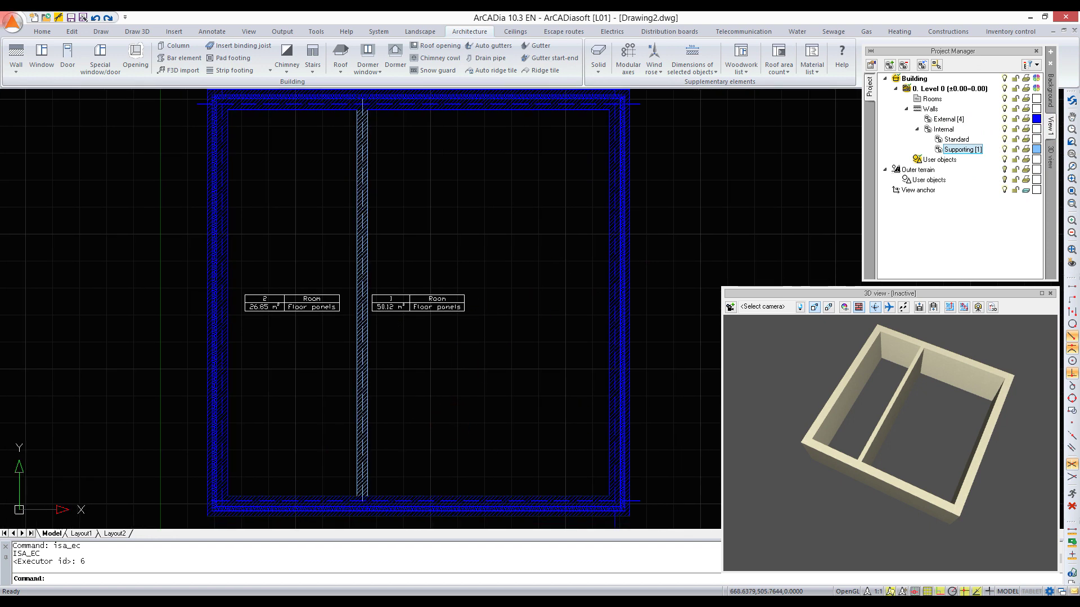
click(14, 54)
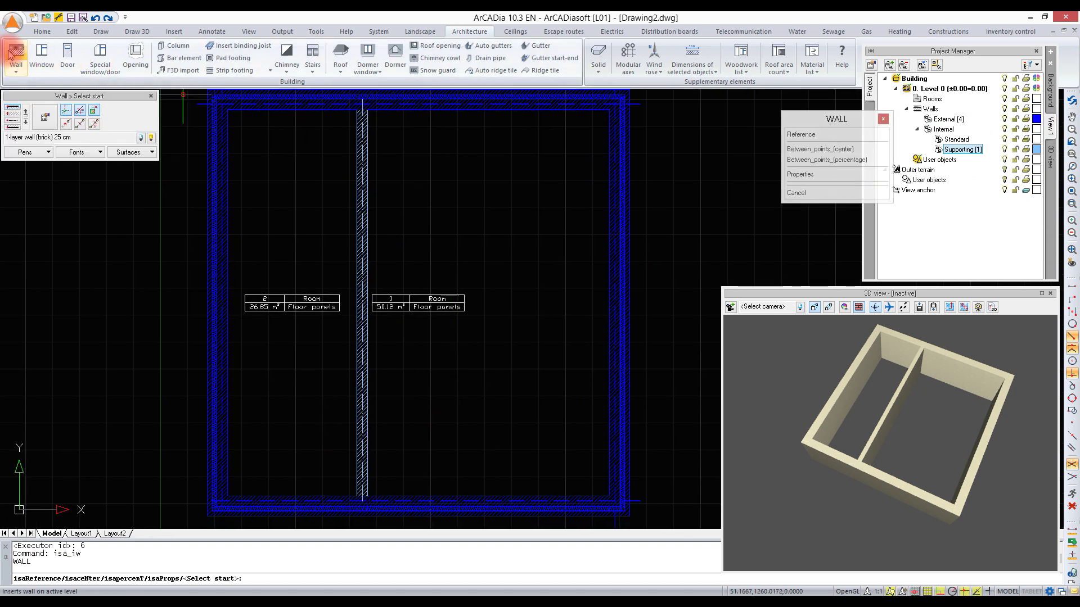
click(66, 127)
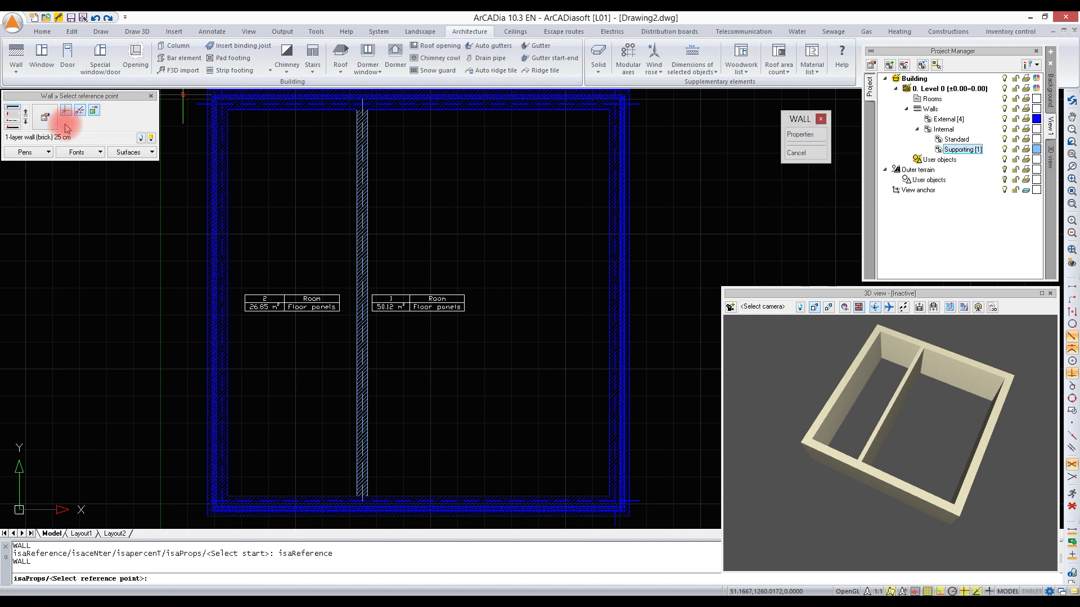
click(152, 139)
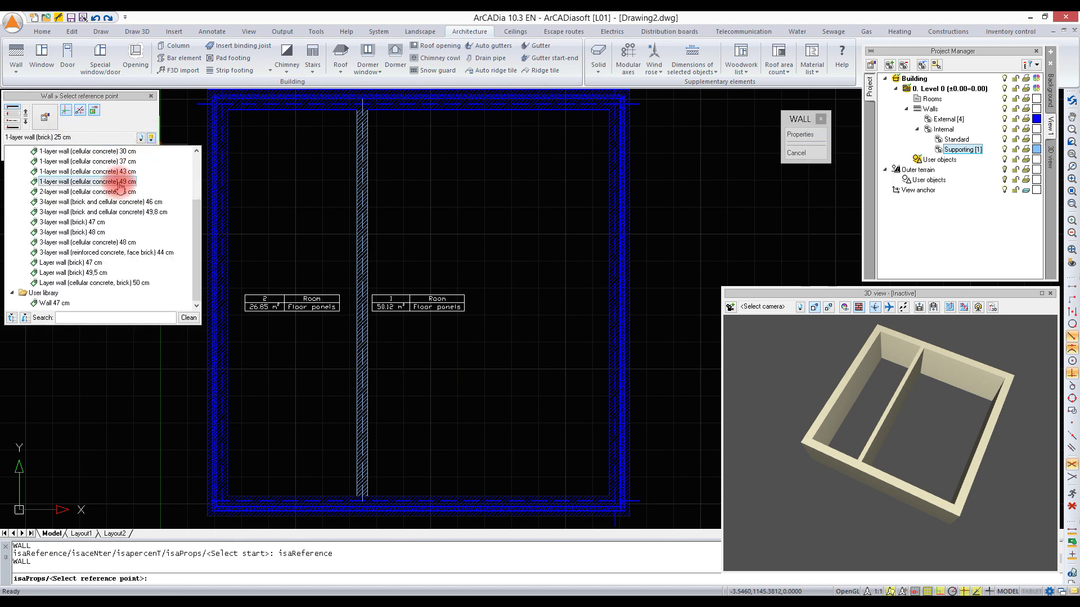
click(85, 171)
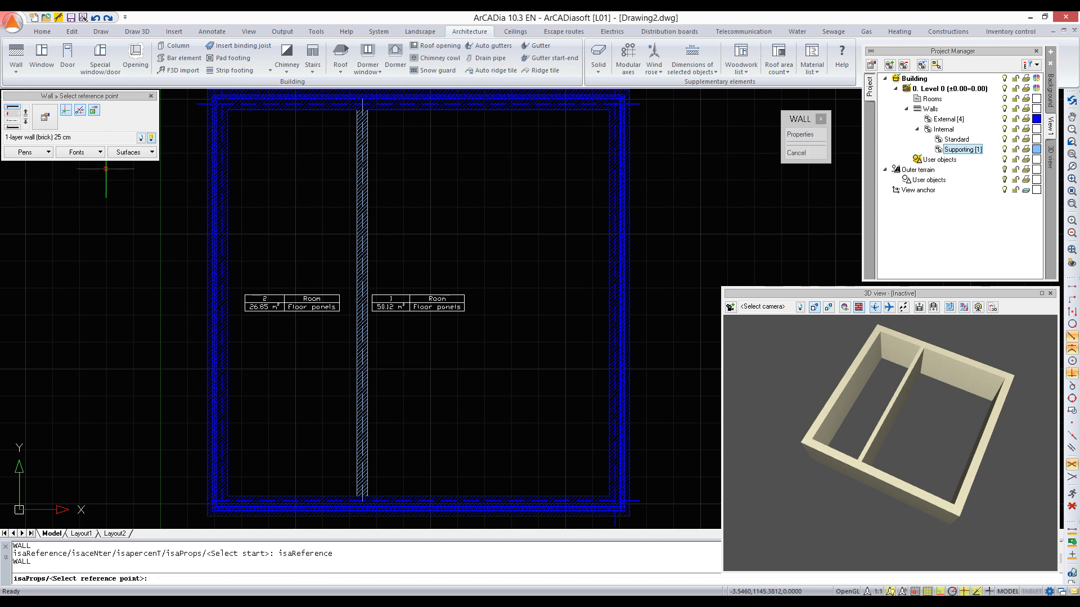
click(368, 495)
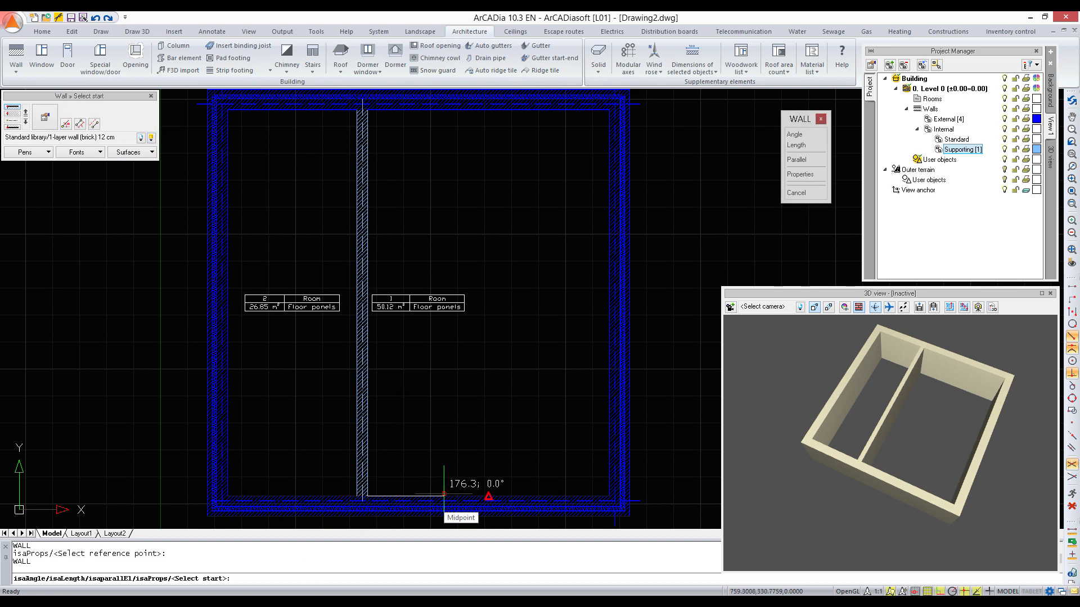
- Offset the start 230, draw 150, 125 and 60 segments, ending at the middle wall
text(230)
key(Return)
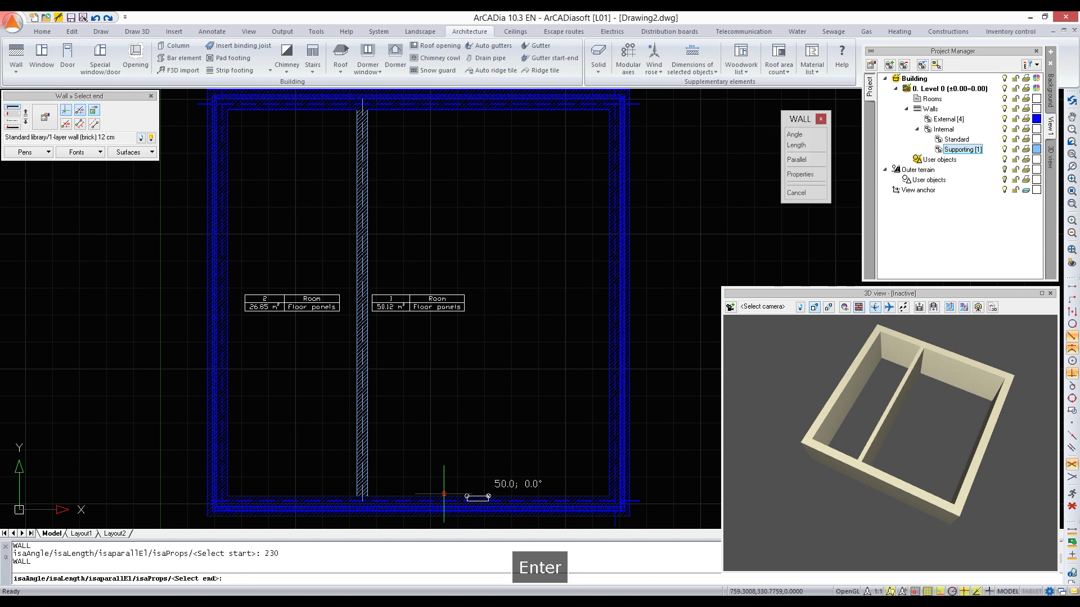
text(150)
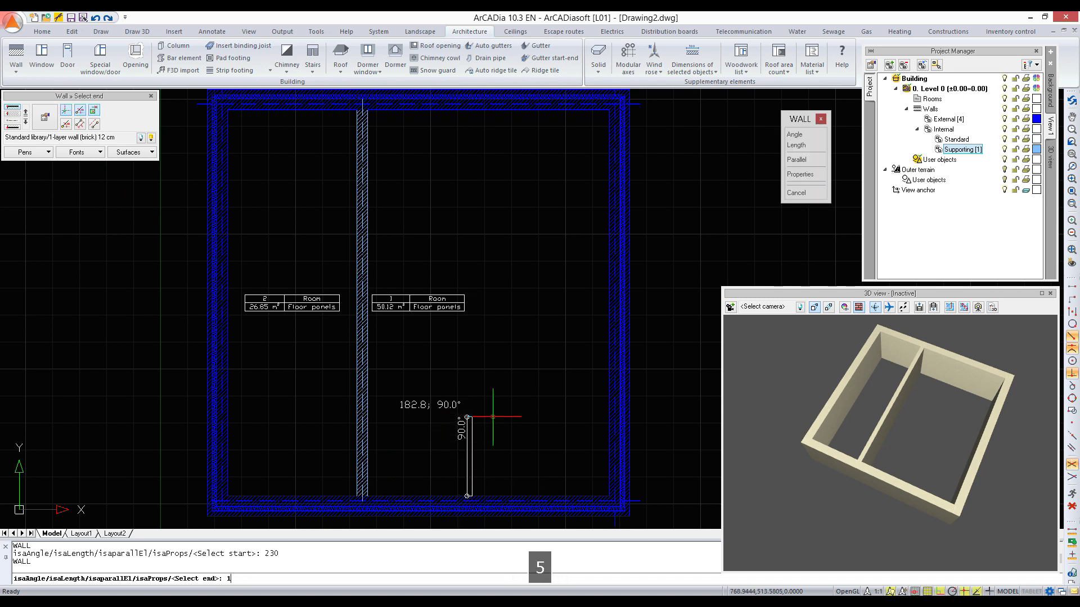
key(Return)
text(125)
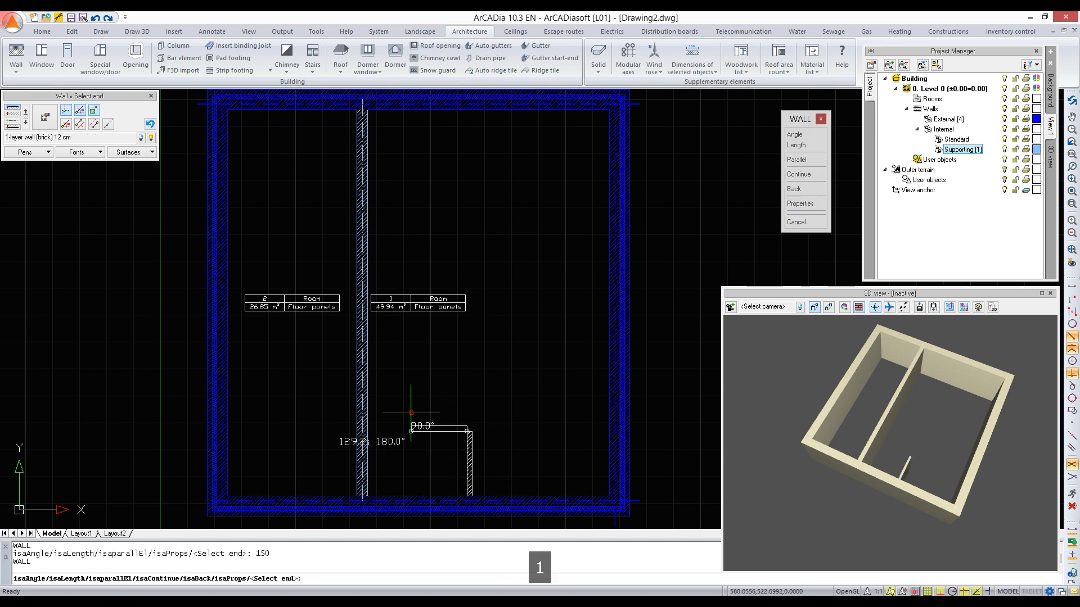
key(Return)
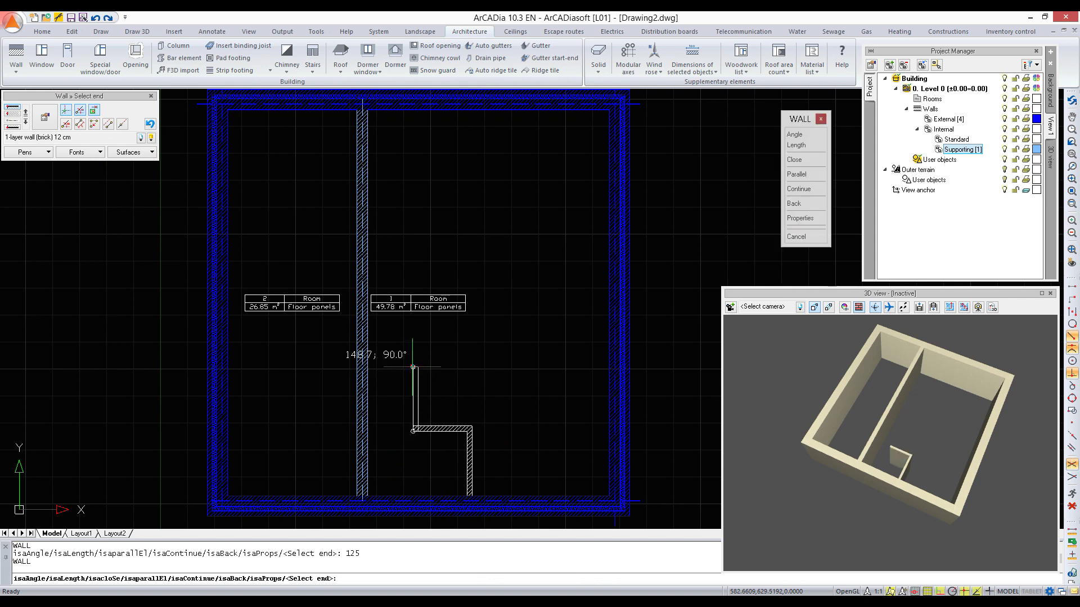
text(60)
key(Return)
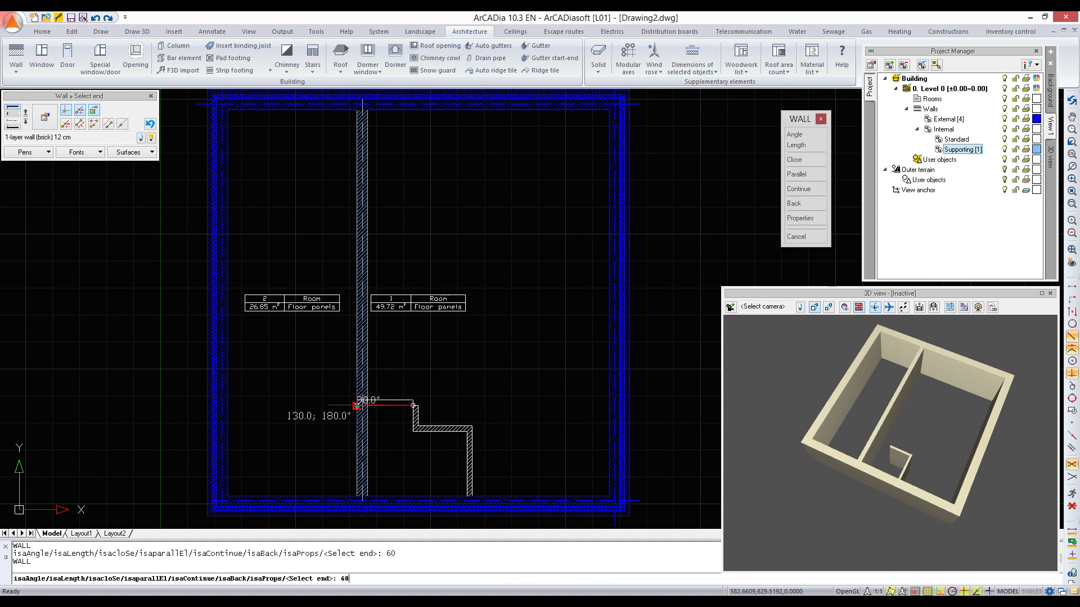
click(362, 405)
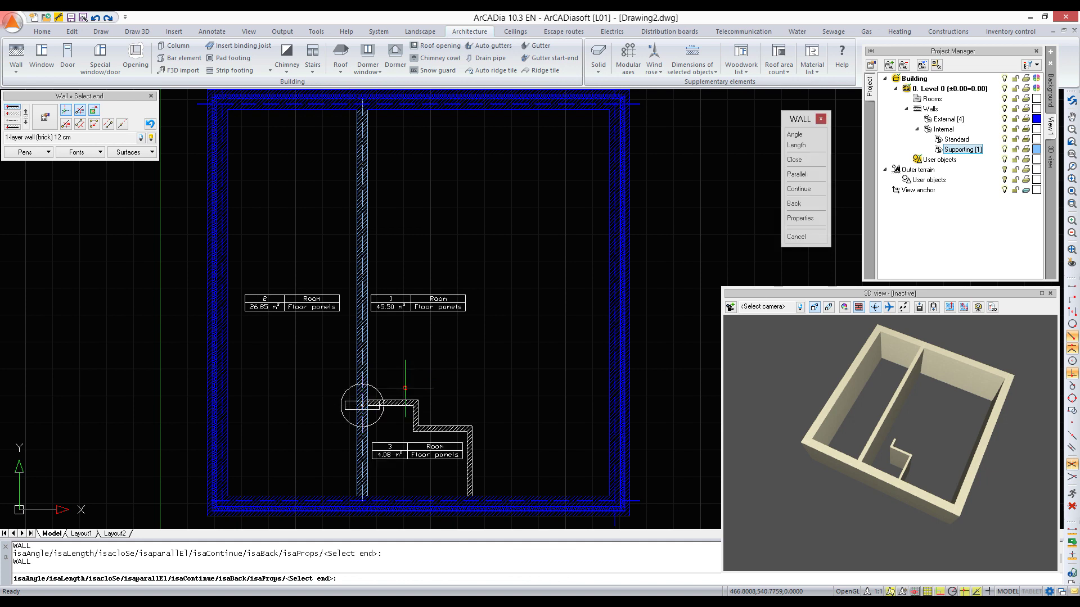
key(Escape)
- Add room 3's four stepped walls to the Standard internal group and colour it magenta
drag(492, 382, 394, 434)
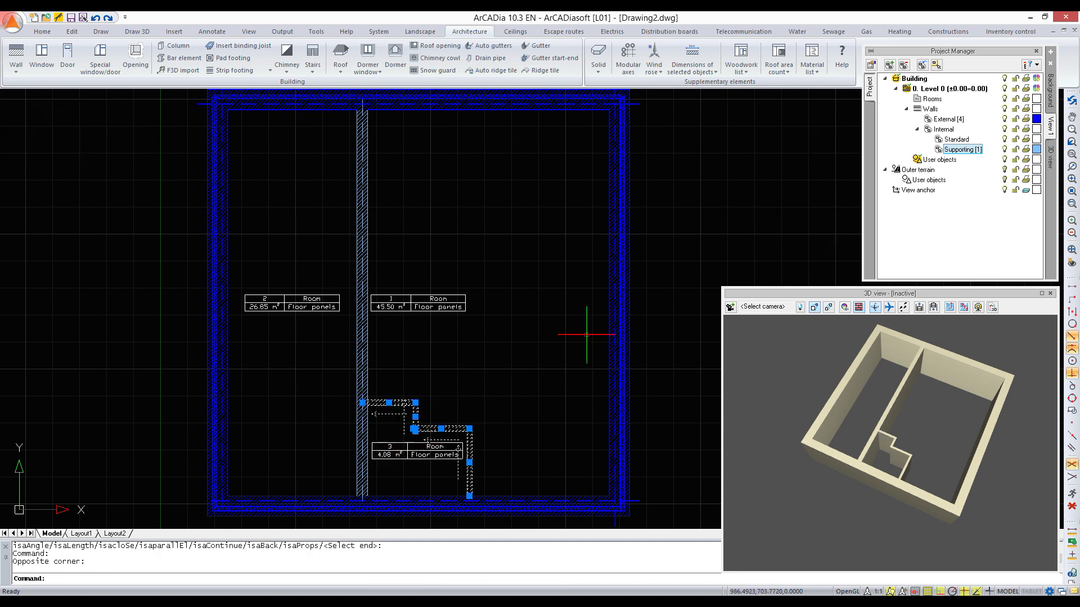
right_click(956, 139)
click(975, 192)
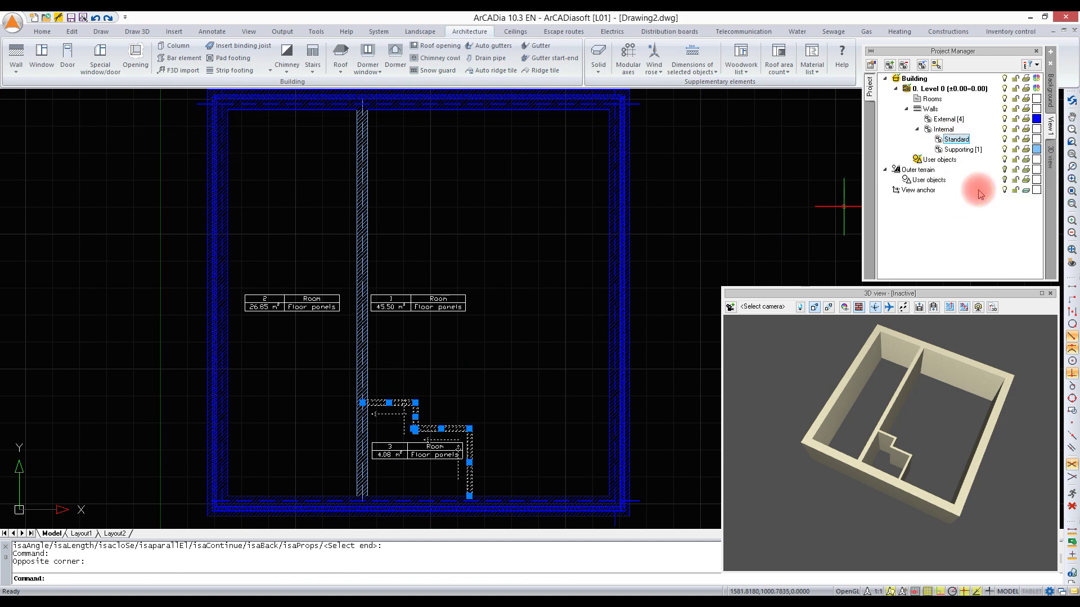
click(1036, 139)
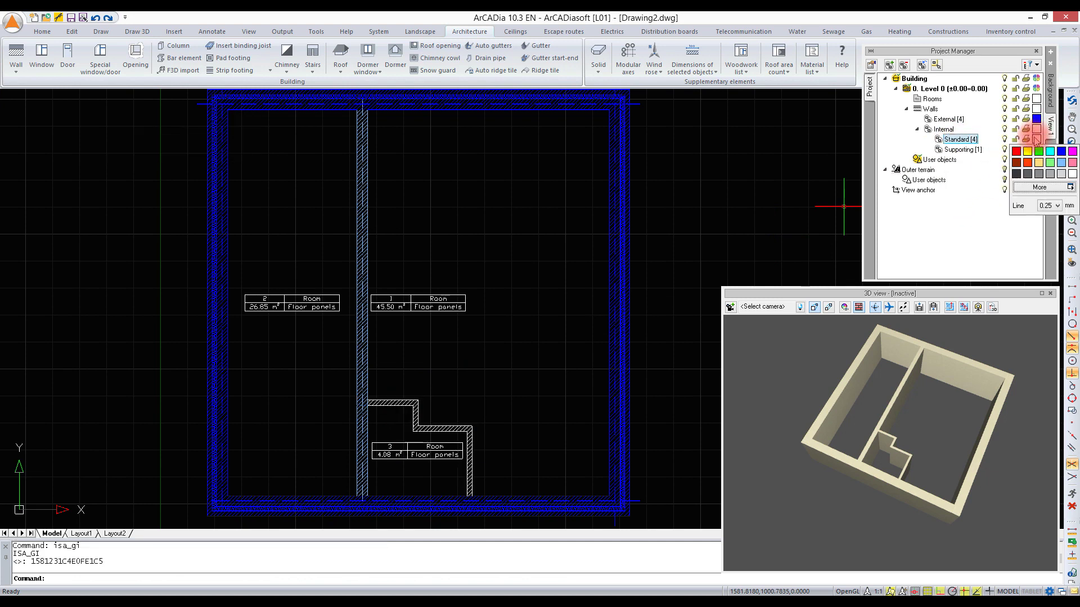
click(1072, 151)
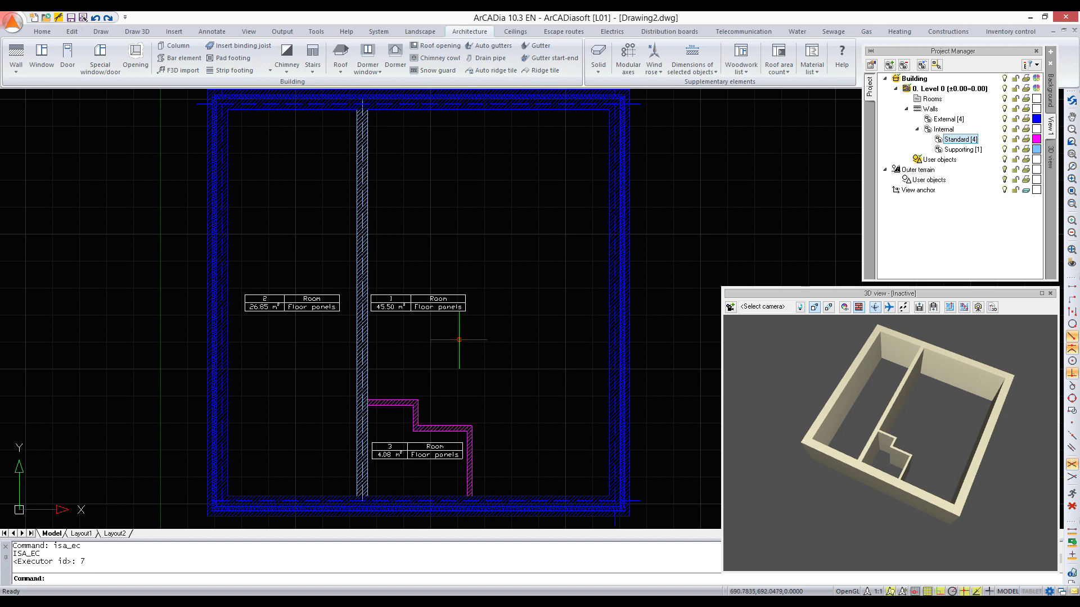
click(416, 419)
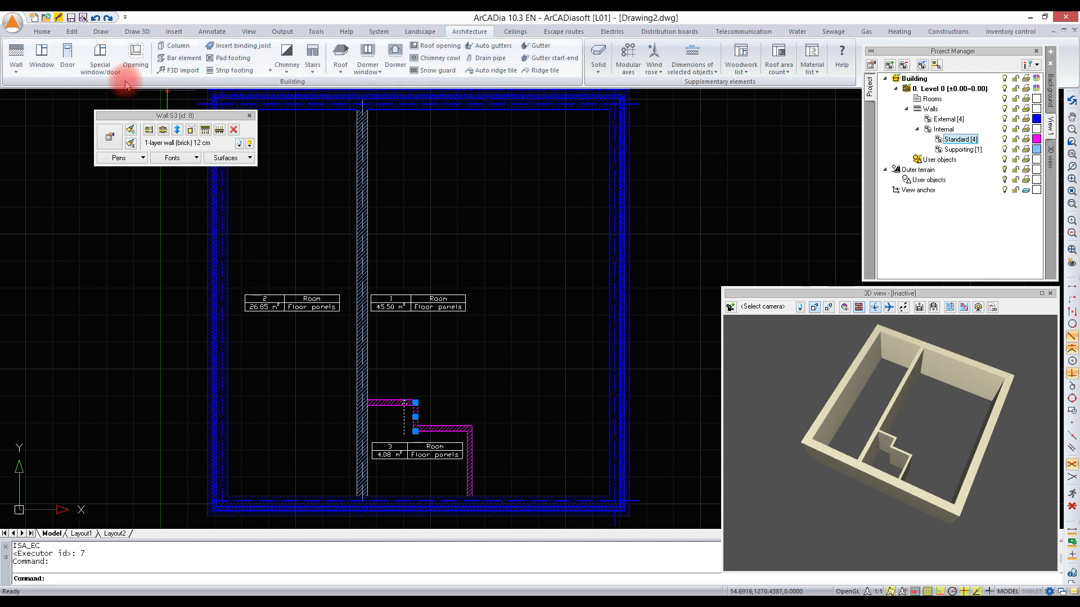
- Extend room 3's short vertical wall upward by 185, measured from its end
click(149, 130)
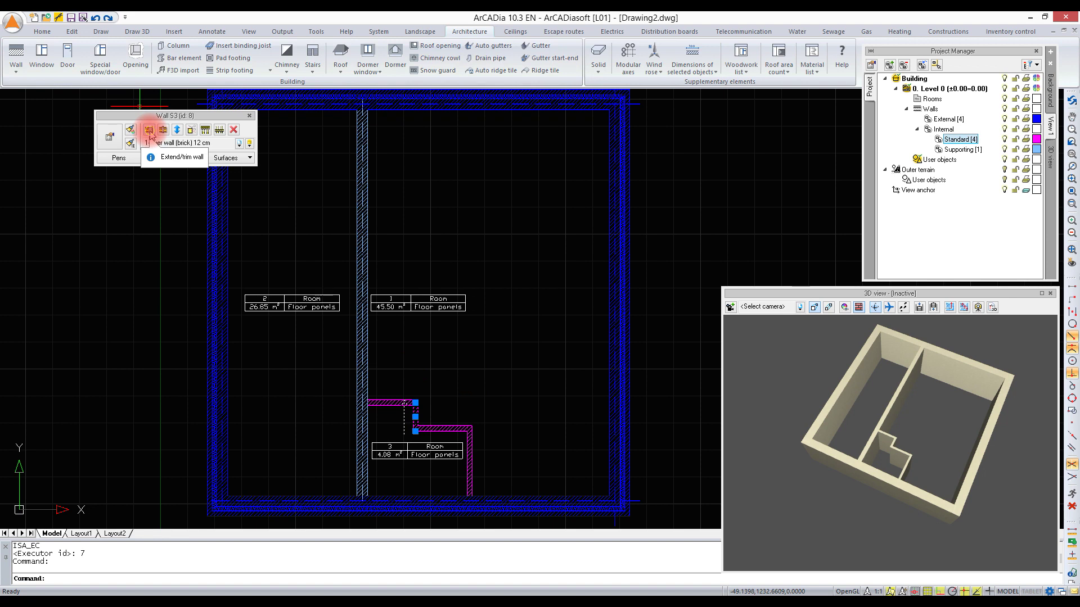
click(442, 405)
click(745, 117)
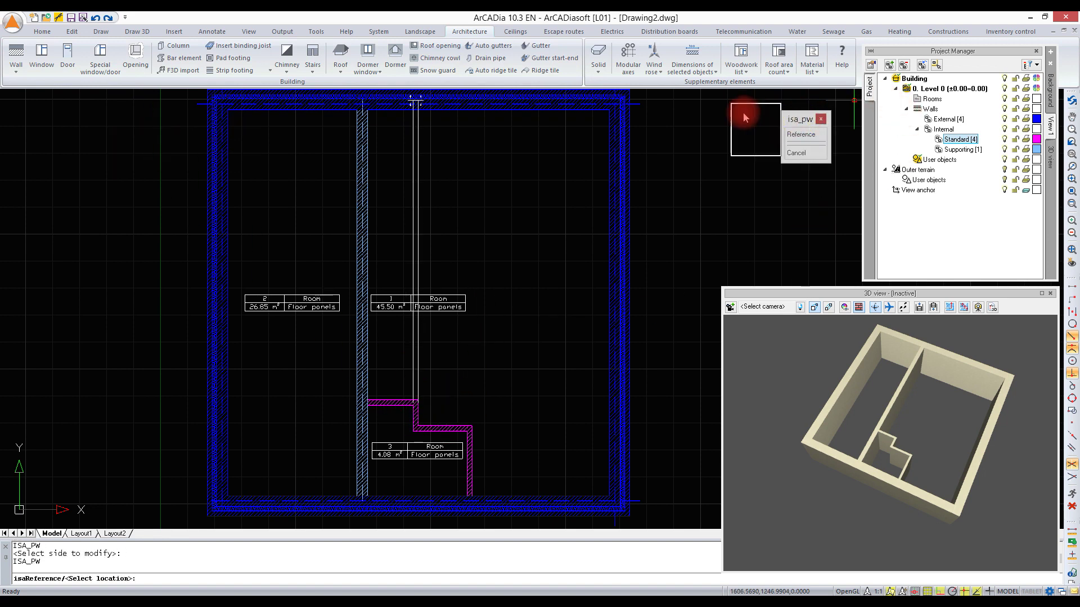
click(822, 130)
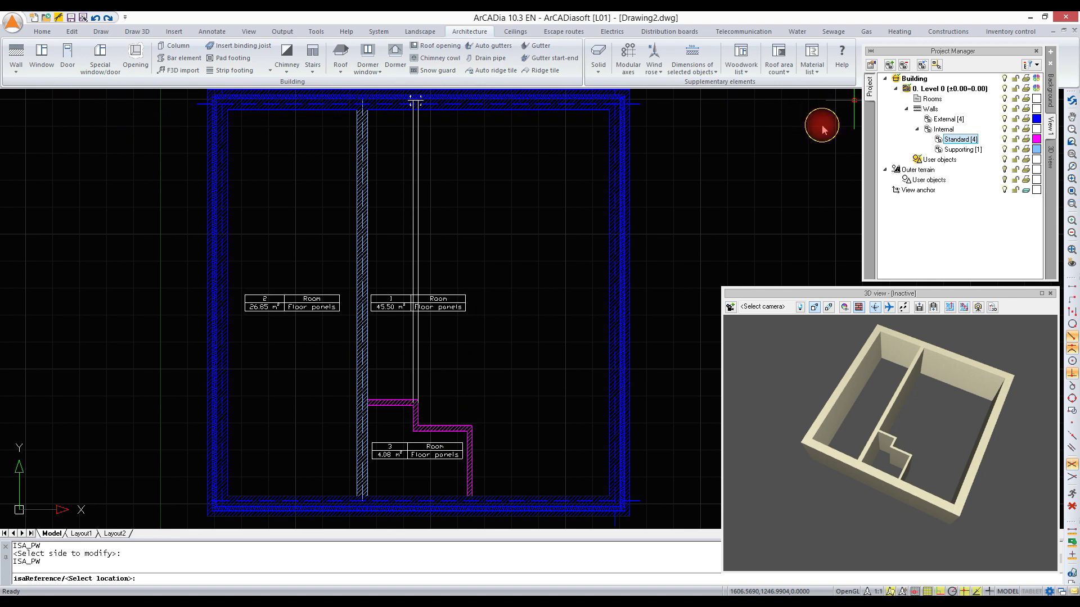
click(418, 400)
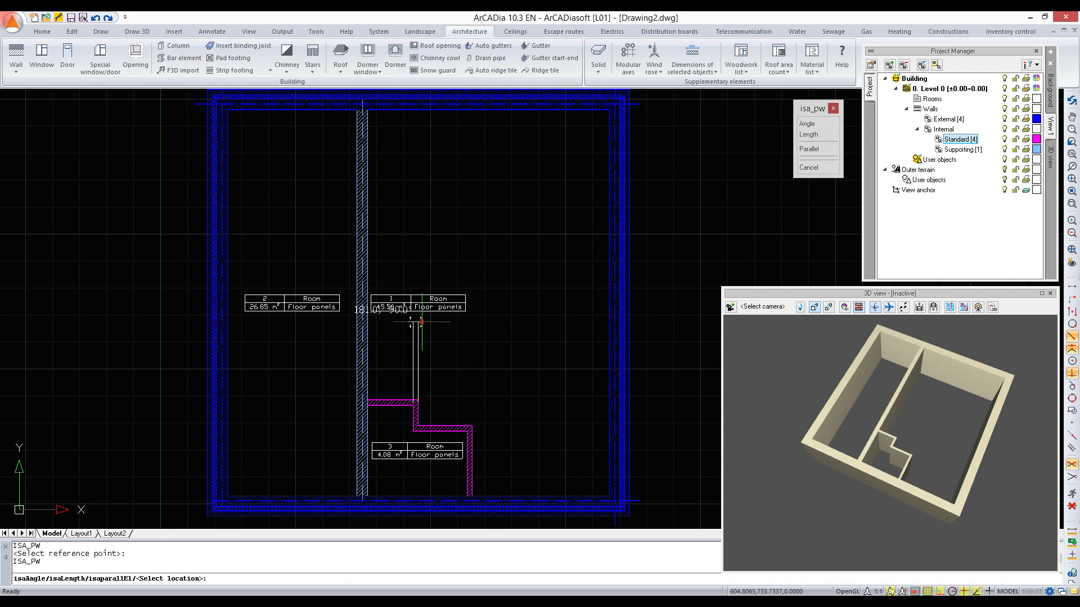
text(185)
key(Return)
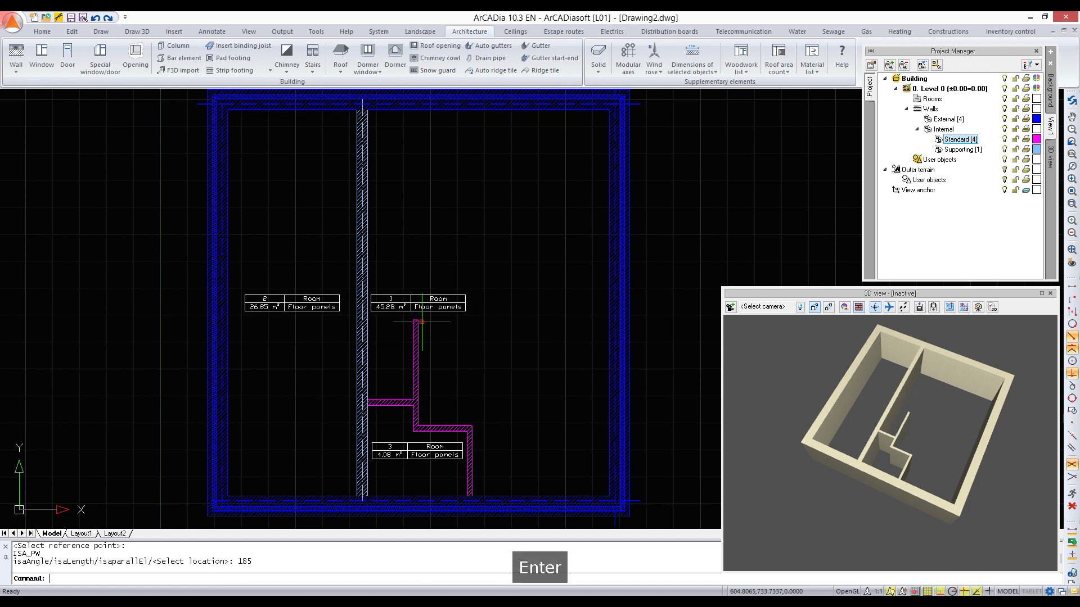
- Copy room 3's short horizontal wall to the top of the extended wall, closing room 4
click(394, 401)
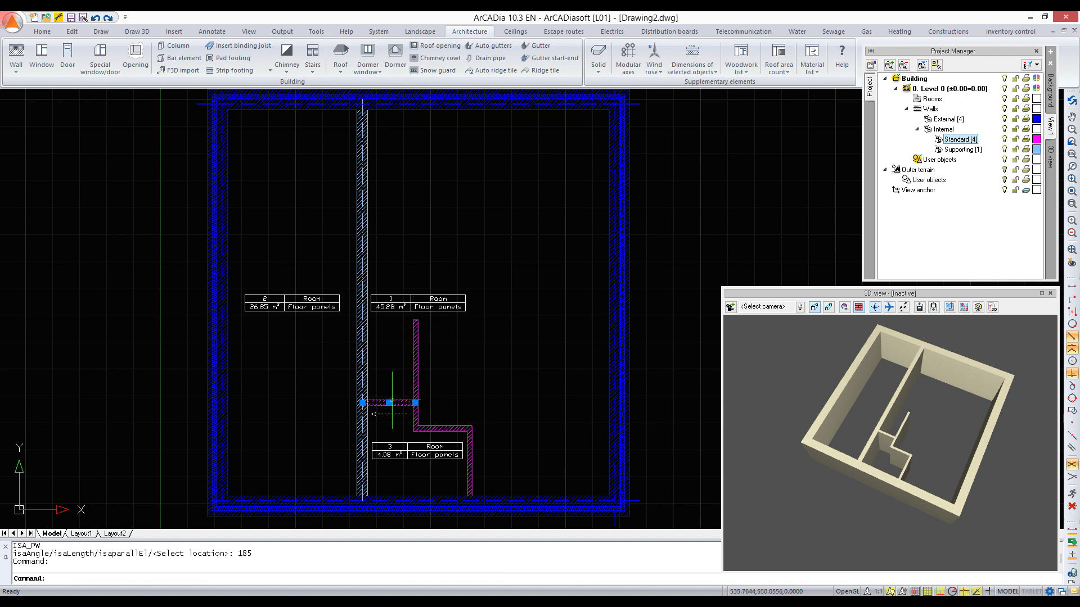
click(396, 366)
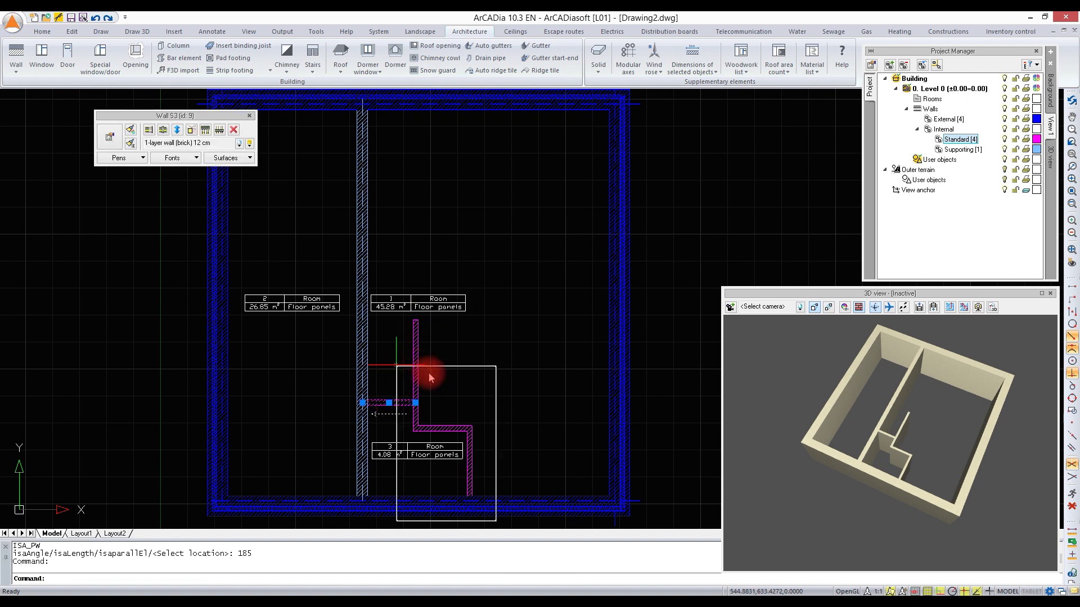
click(423, 440)
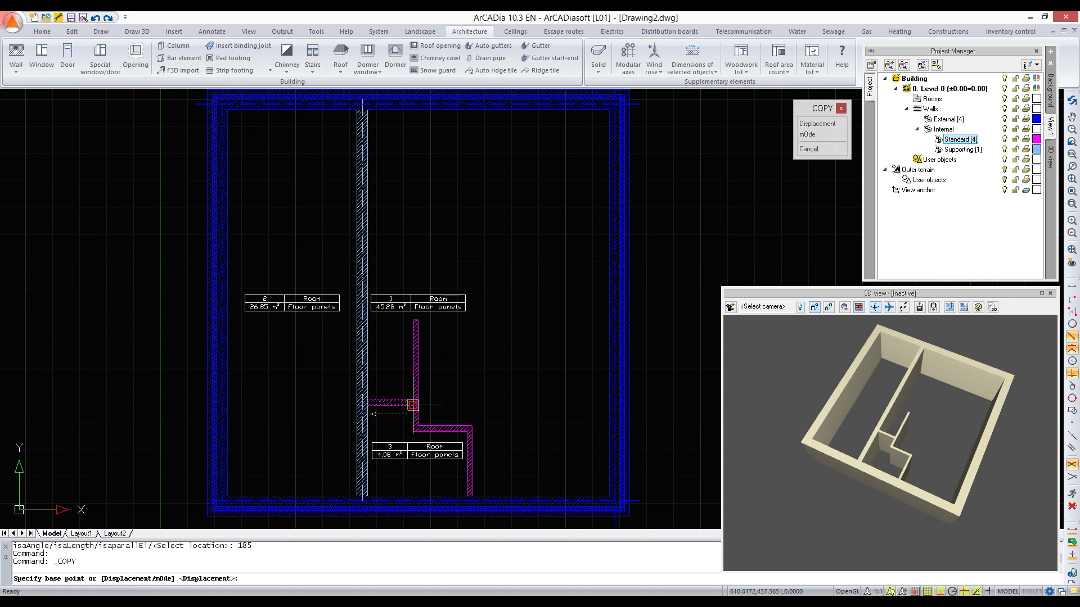
click(413, 403)
click(413, 320)
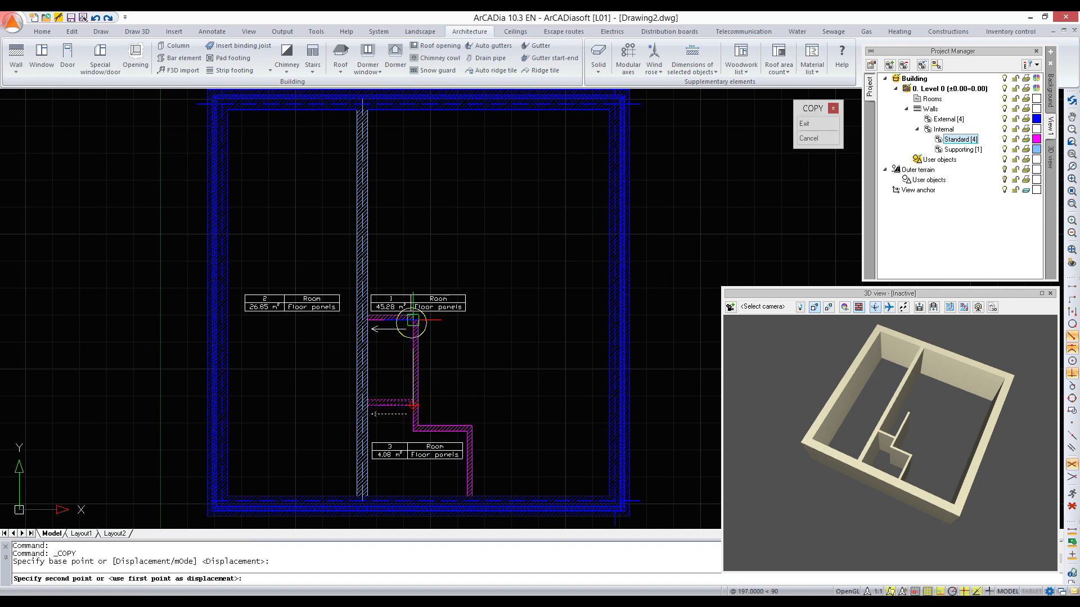
key(Return)
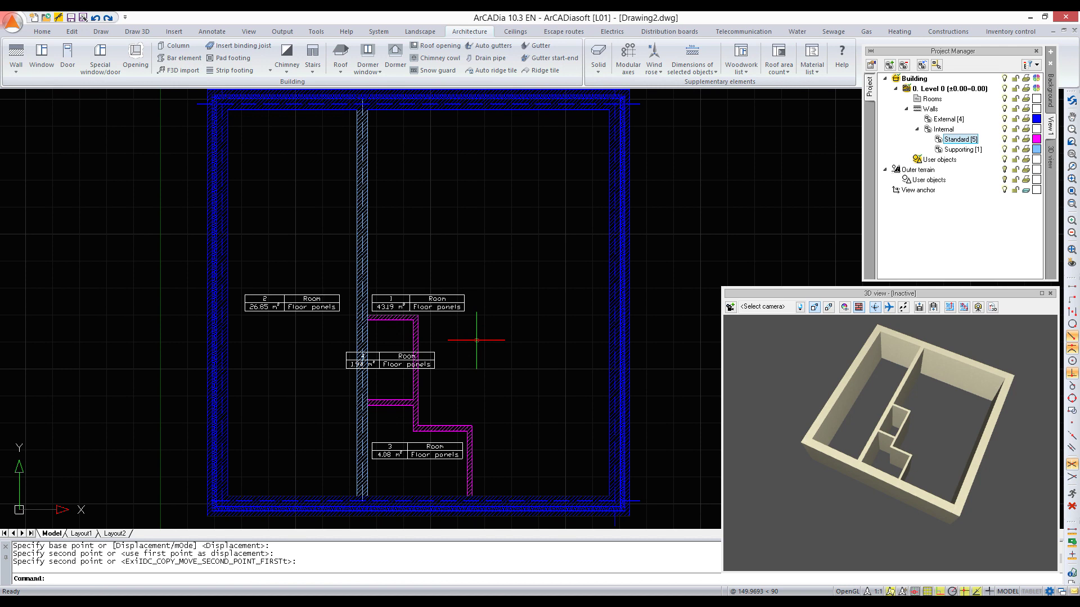
click(400, 319)
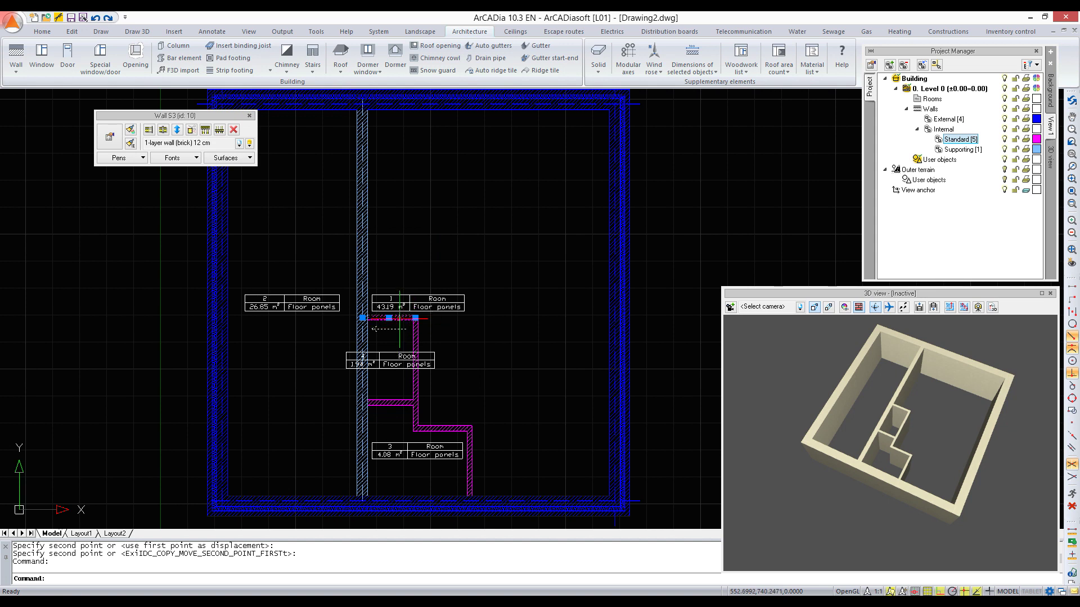
click(16, 54)
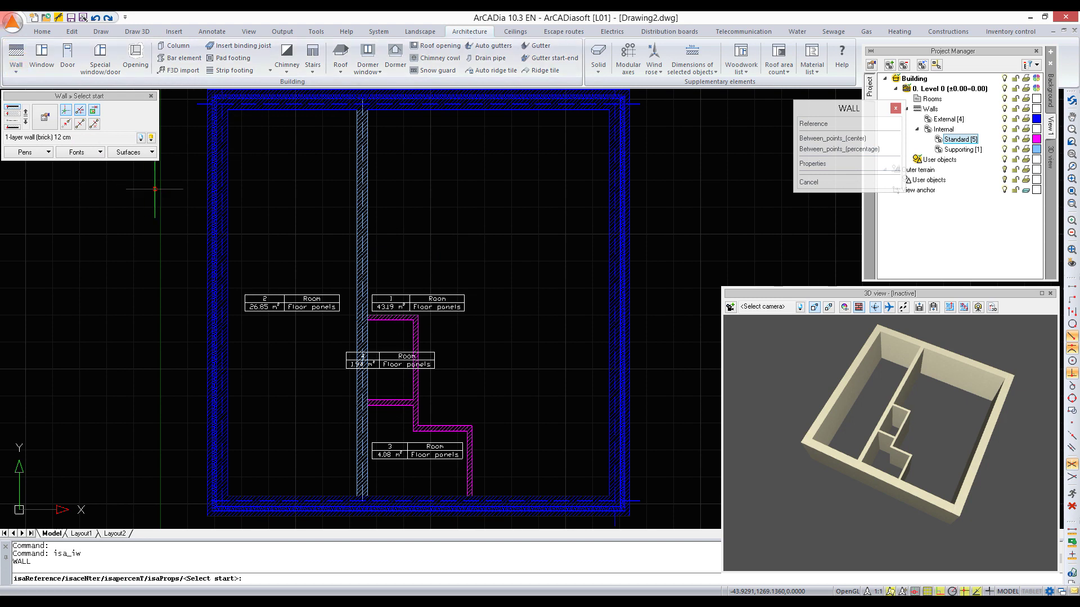
- Draw a wall 620 above the supporting wall's lower end across to the left external wall
click(66, 110)
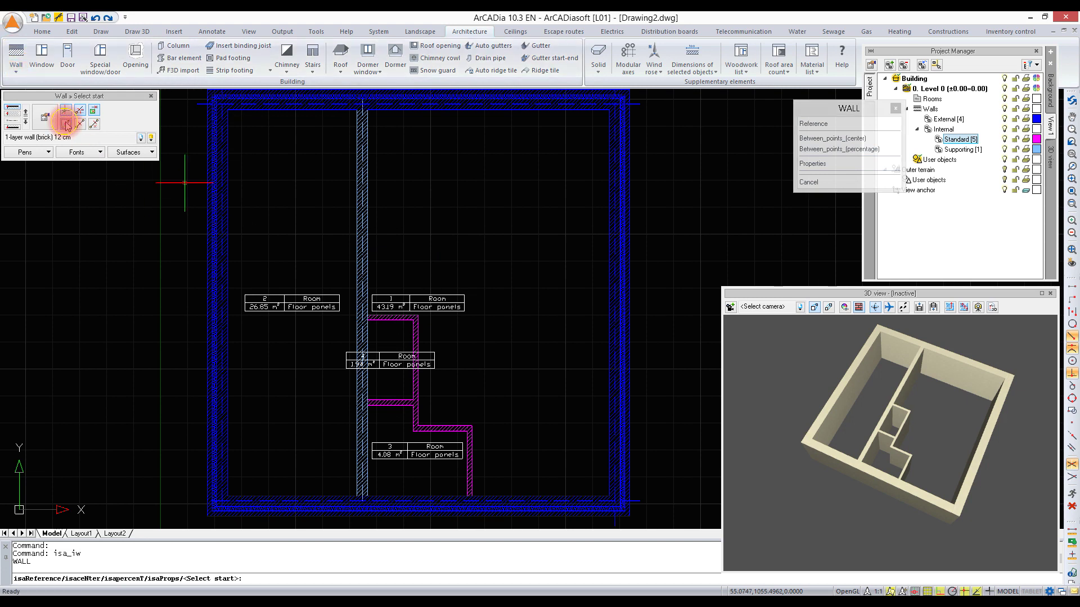
click(353, 496)
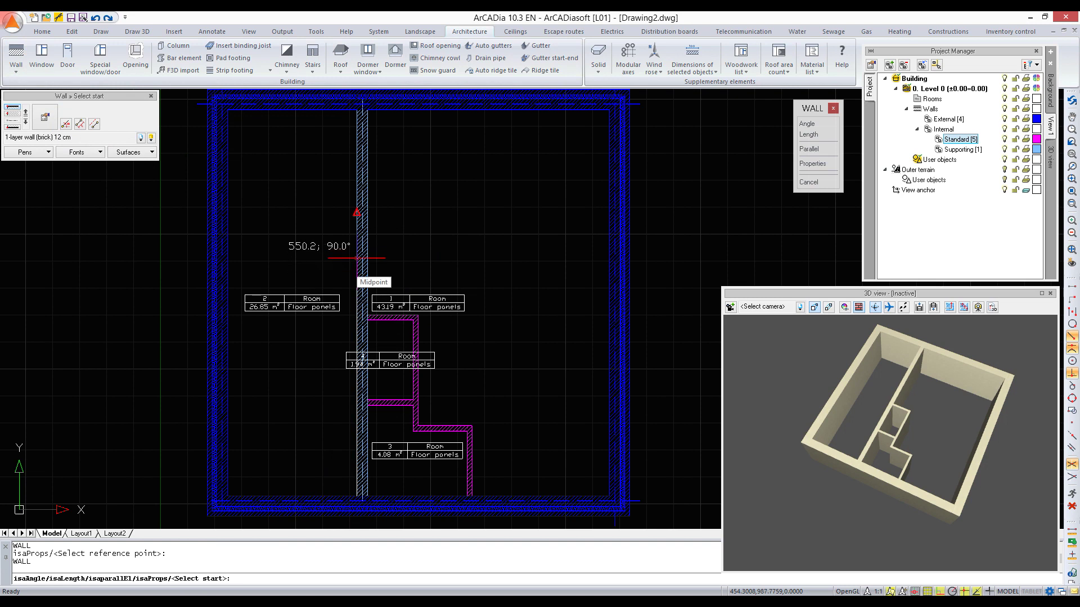
text(620)
key(Return)
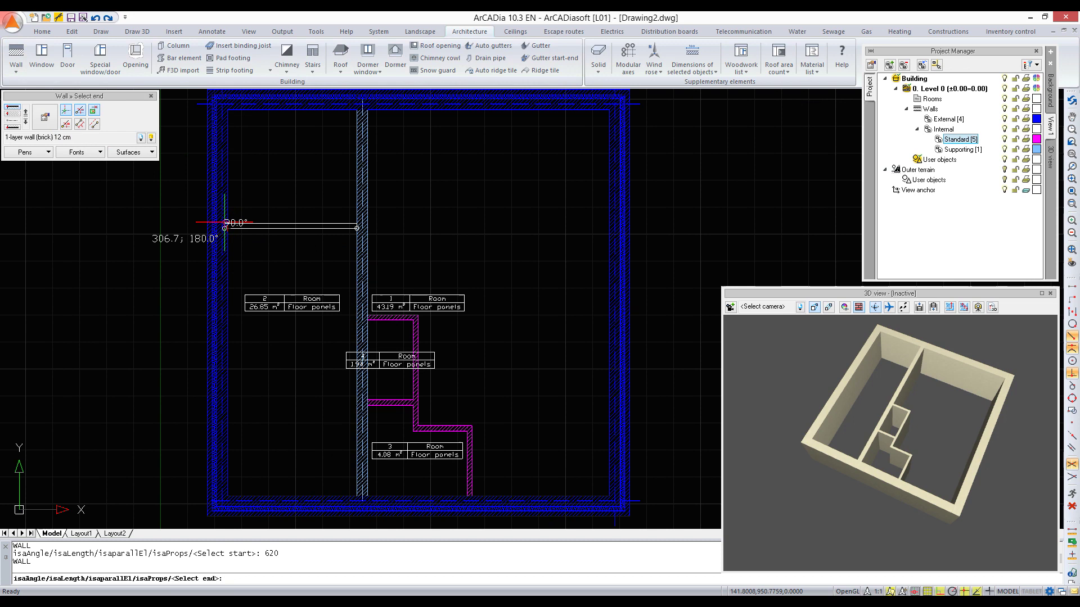
click(223, 228)
key(Escape)
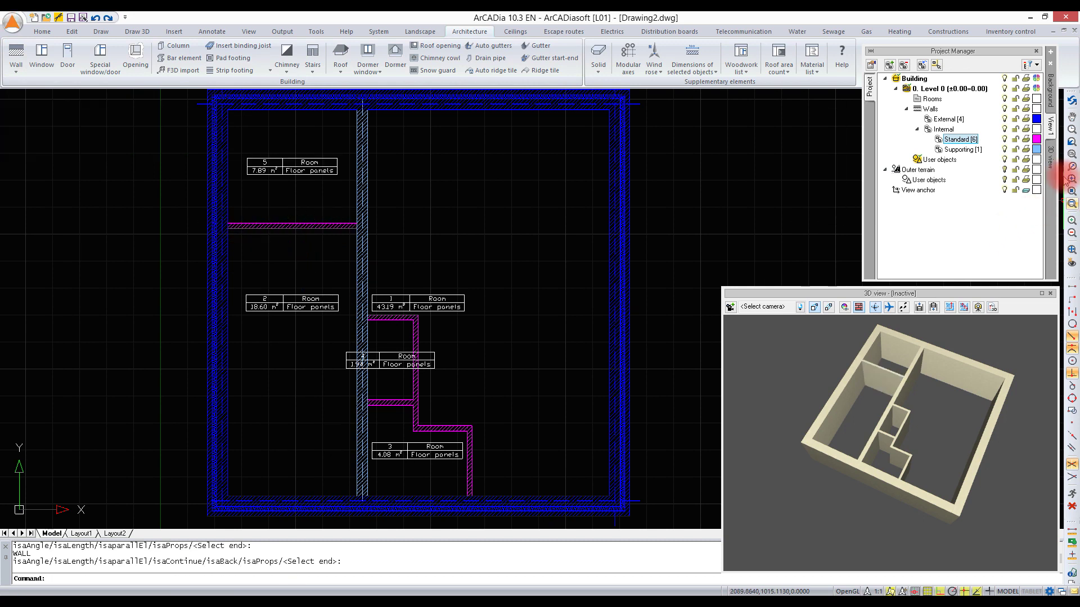
click(958, 141)
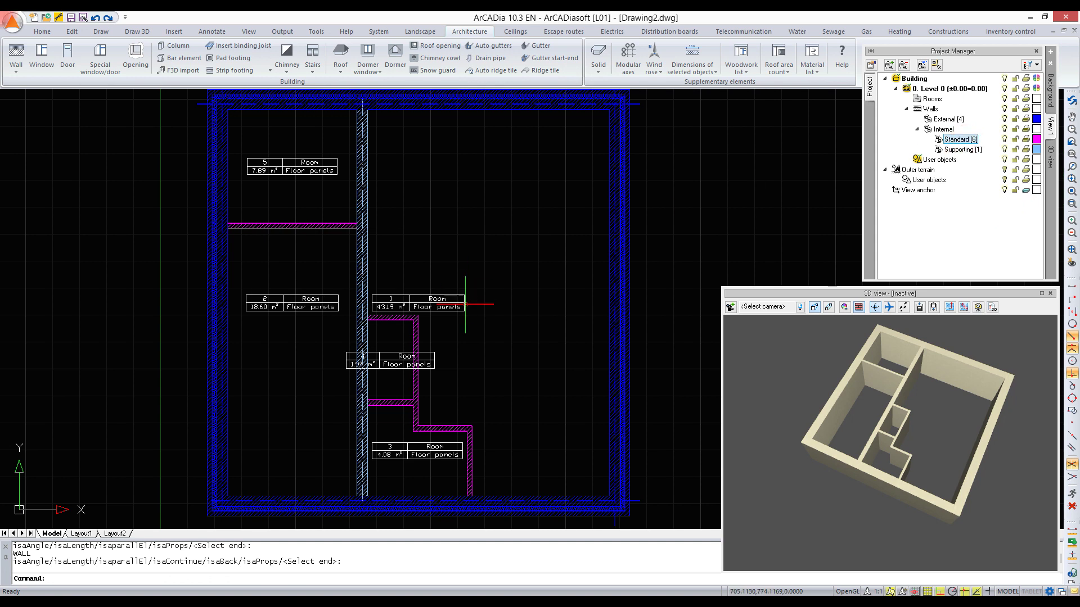
scroll(458, 306, down, 2)
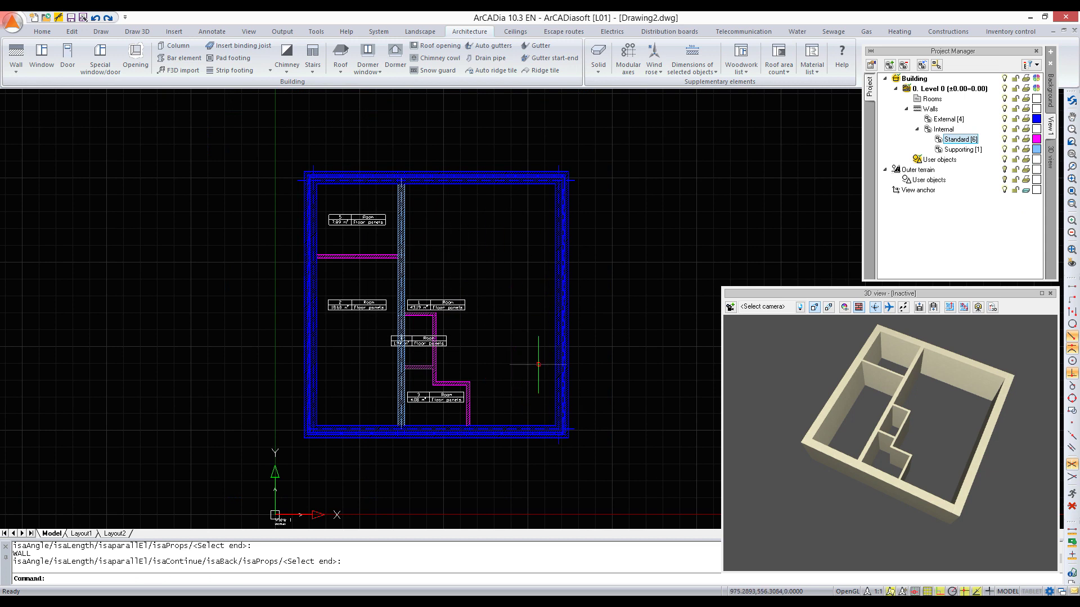
click(938, 370)
click(954, 430)
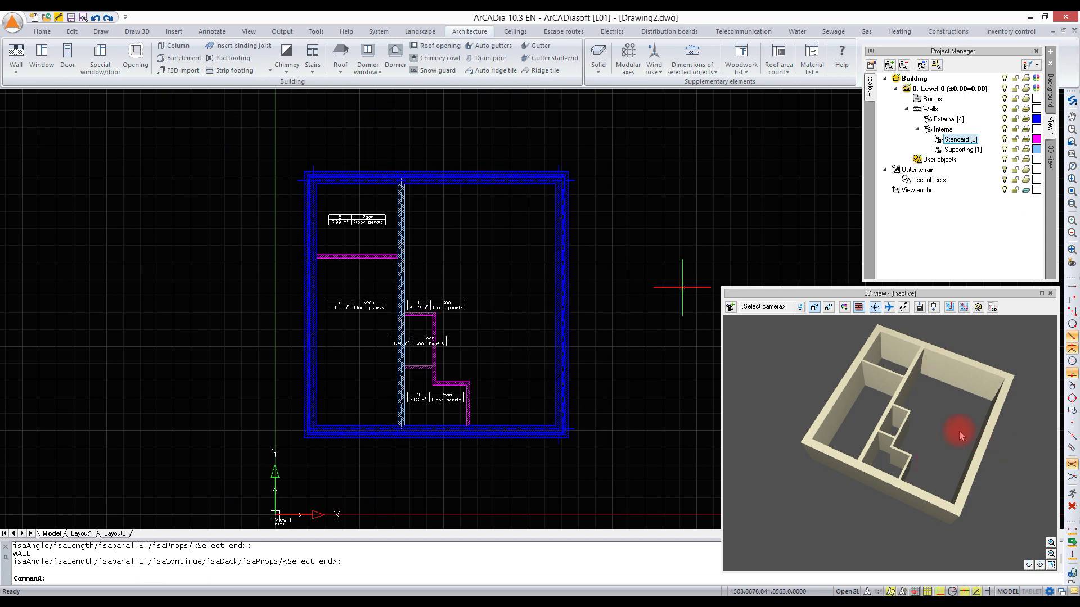
mouse_move(955, 463)
mouse_down()
mouse_move(928, 478)
mouse_move(956, 467)
mouse_up()
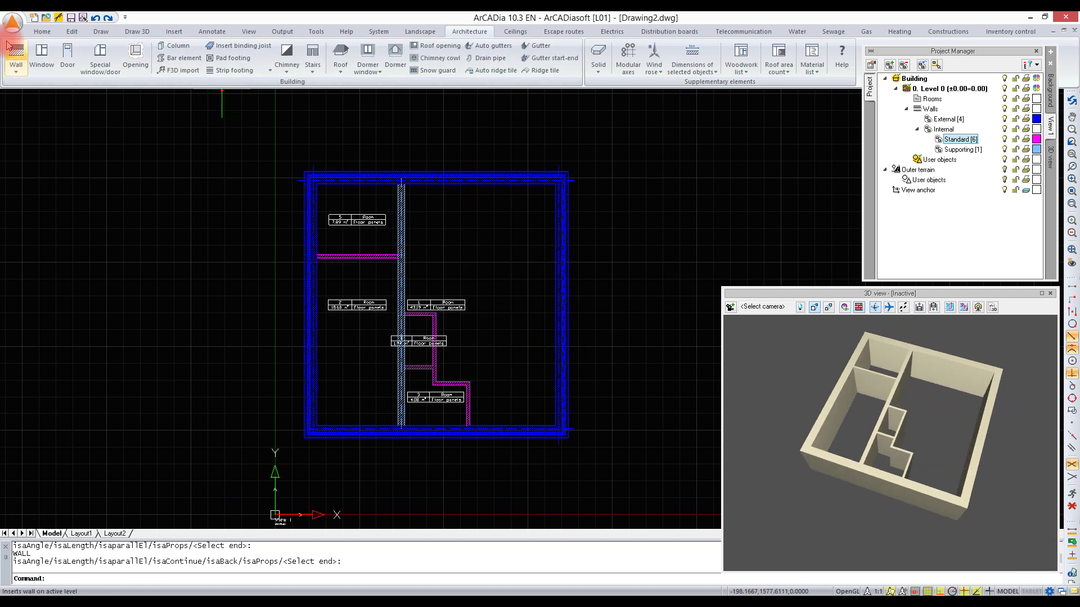
- Switch to Virtual wall and start it at room 4's upper magenta wall corner
click(15, 72)
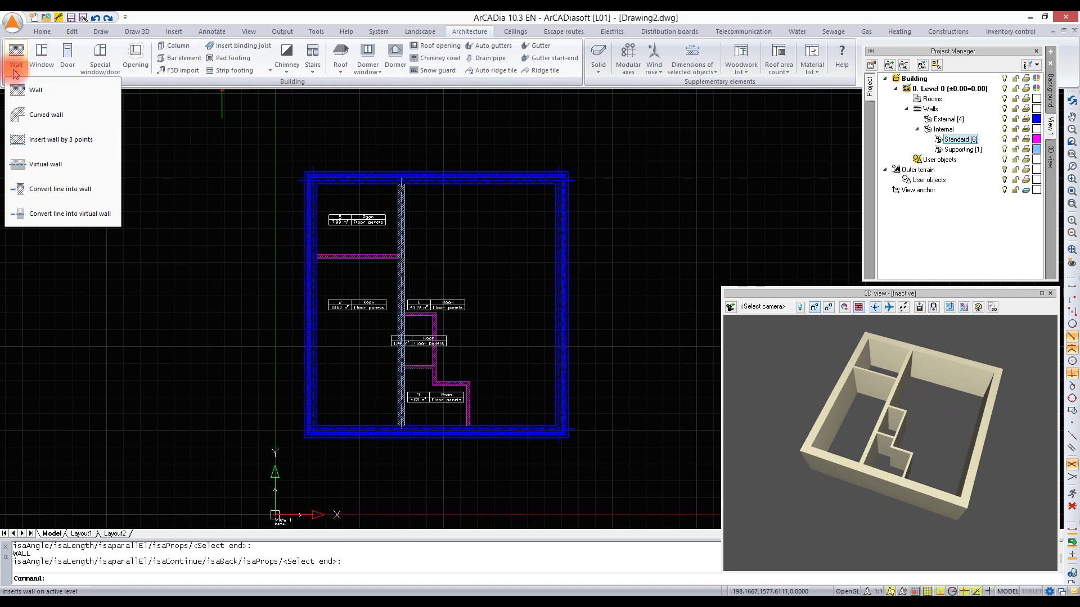
click(30, 164)
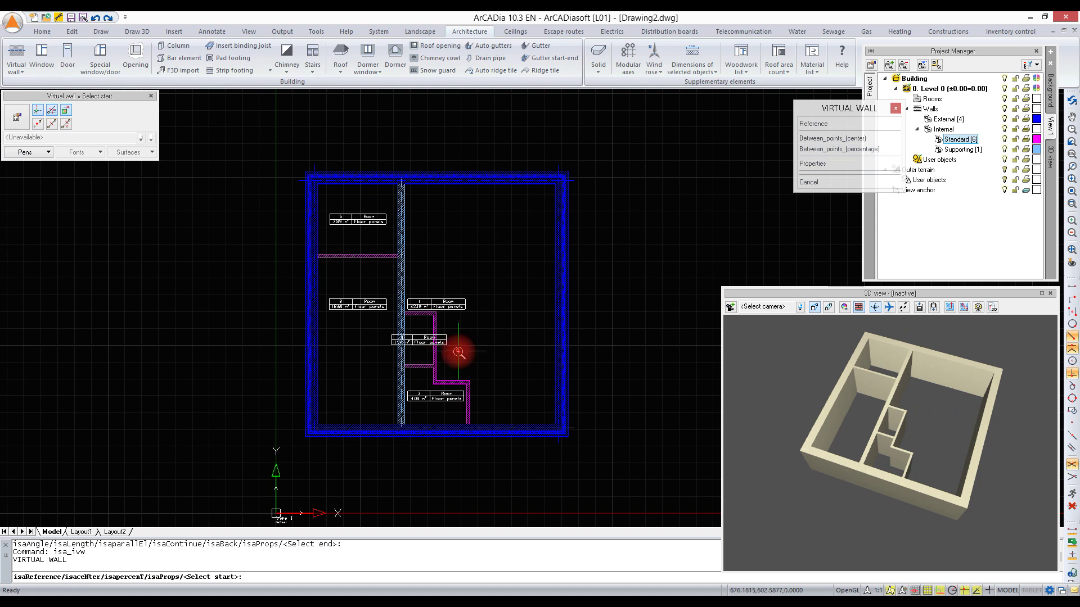
scroll(454, 350, up, 3)
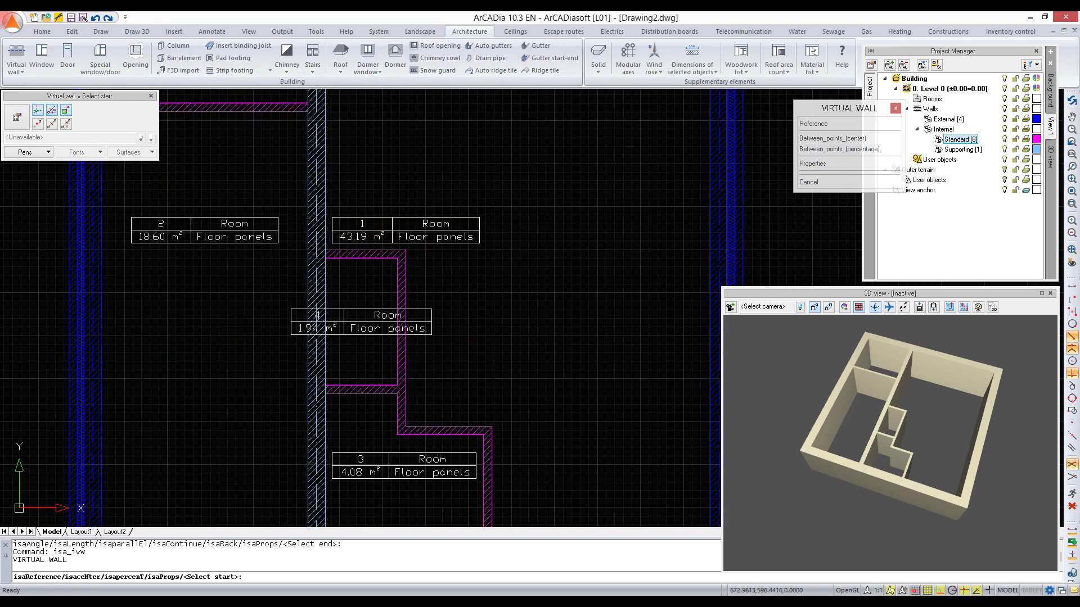
click(491, 426)
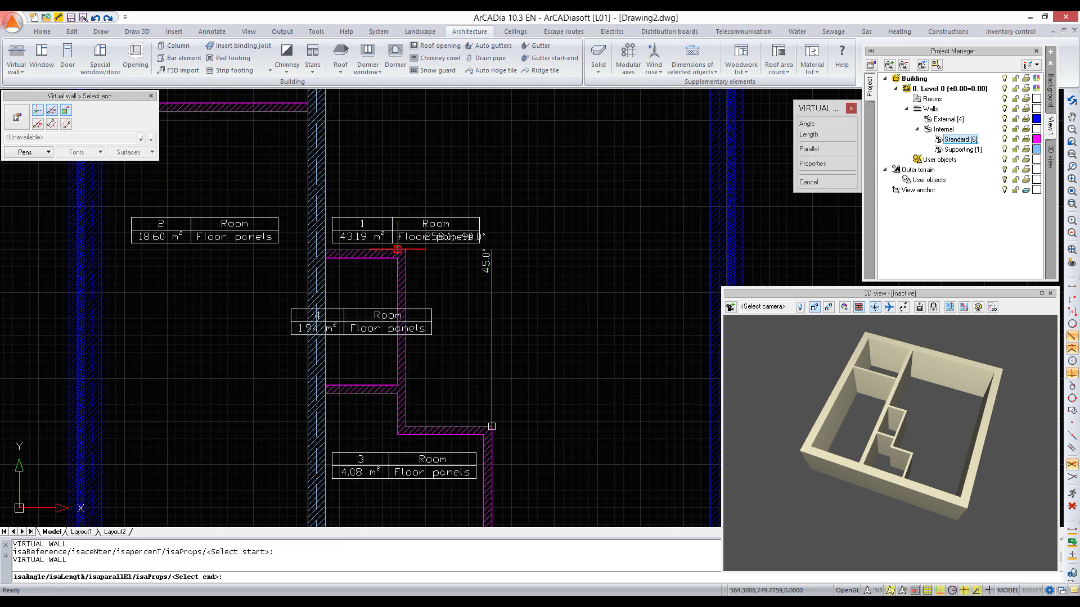